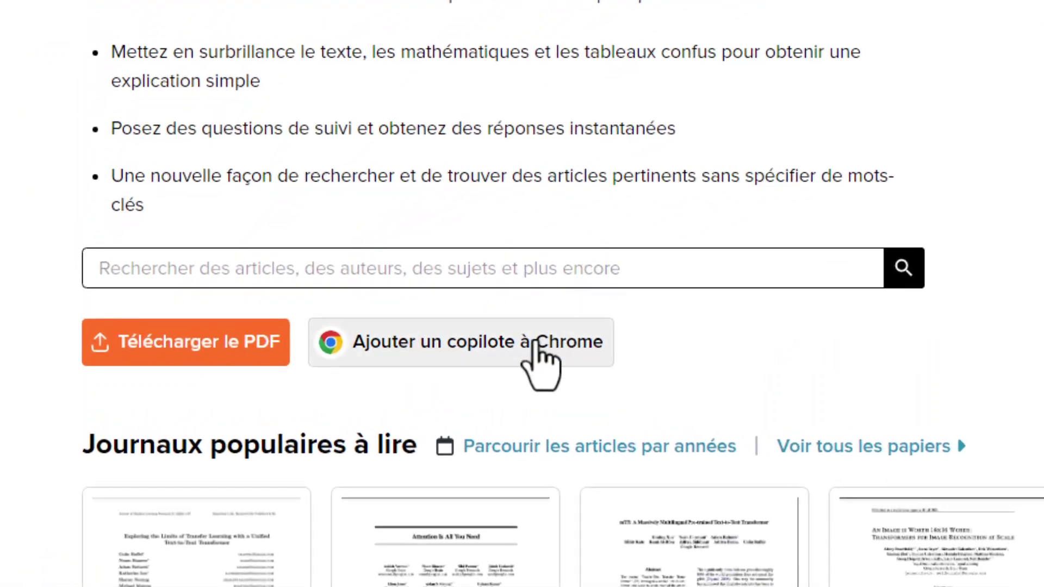
Add the SciSpace Copilot extension to Chrome from the SciSpace home page and approve its installation.
click(536, 342)
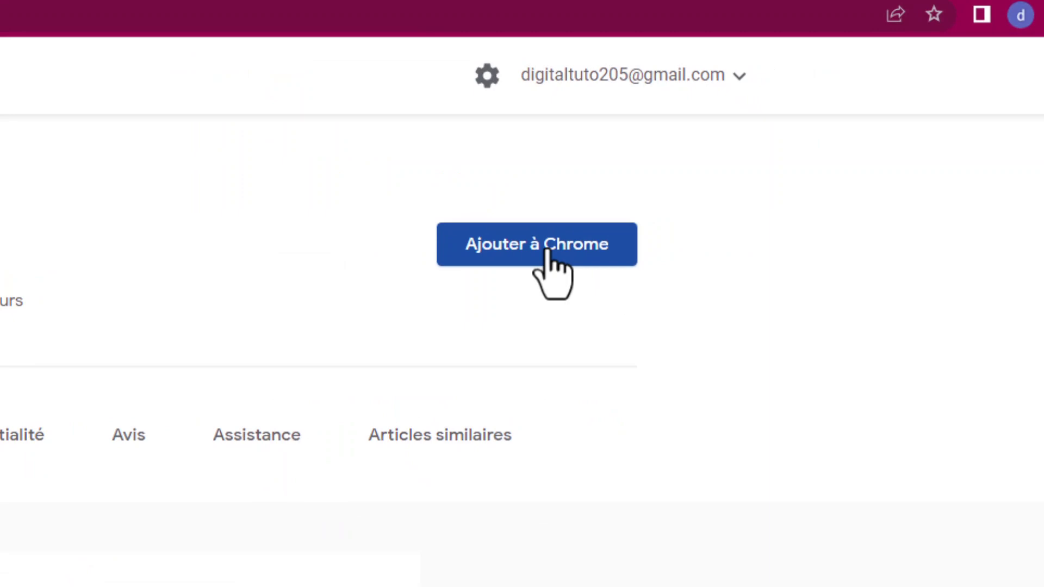
click(550, 265)
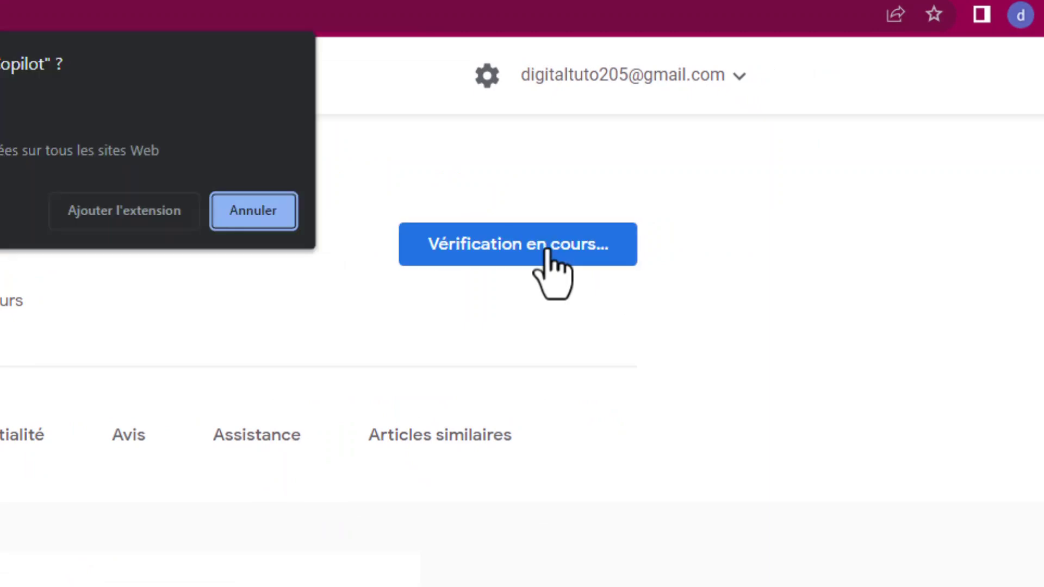
click(128, 213)
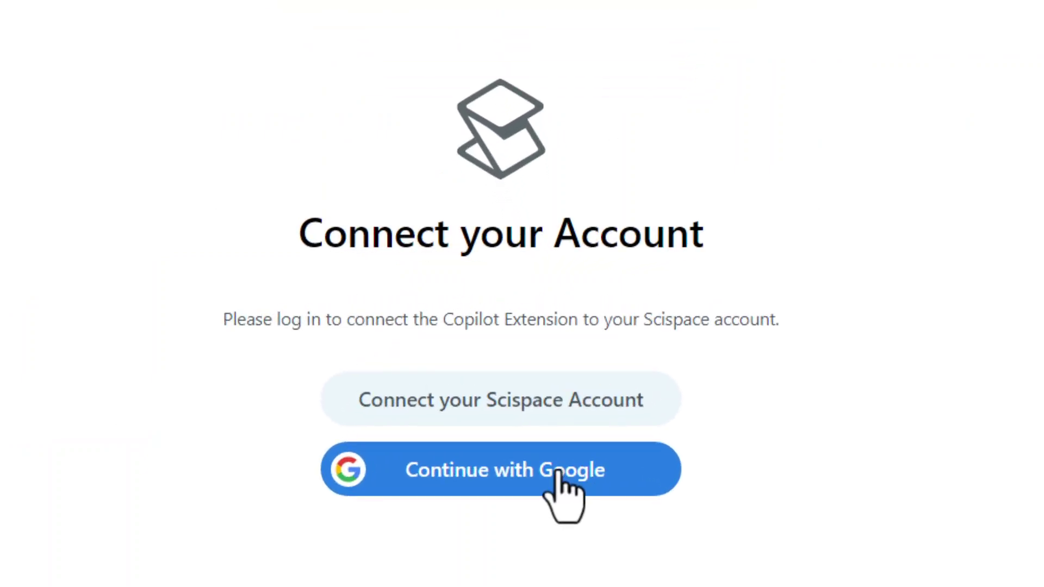
Connect the Copilot extension through Google sign-in, submitting the account e-mail and entering the account password.
click(560, 479)
click(616, 445)
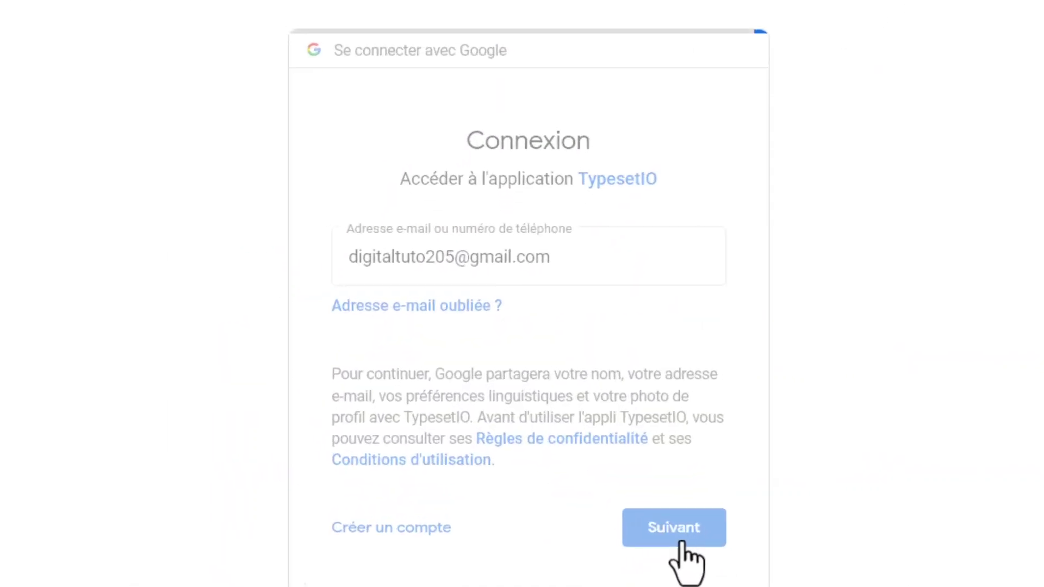
text(•••••••)
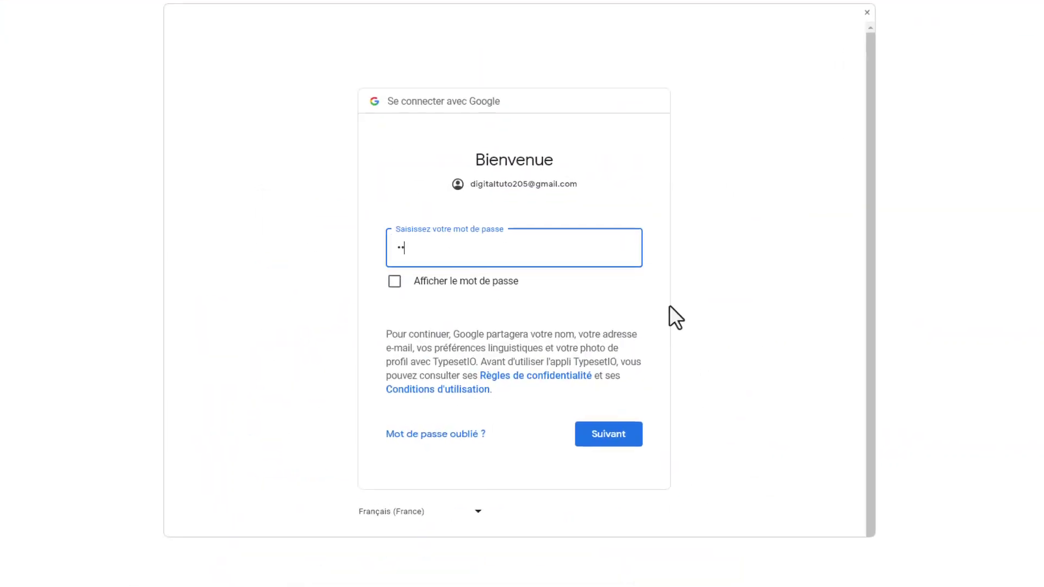
text(••••••••)
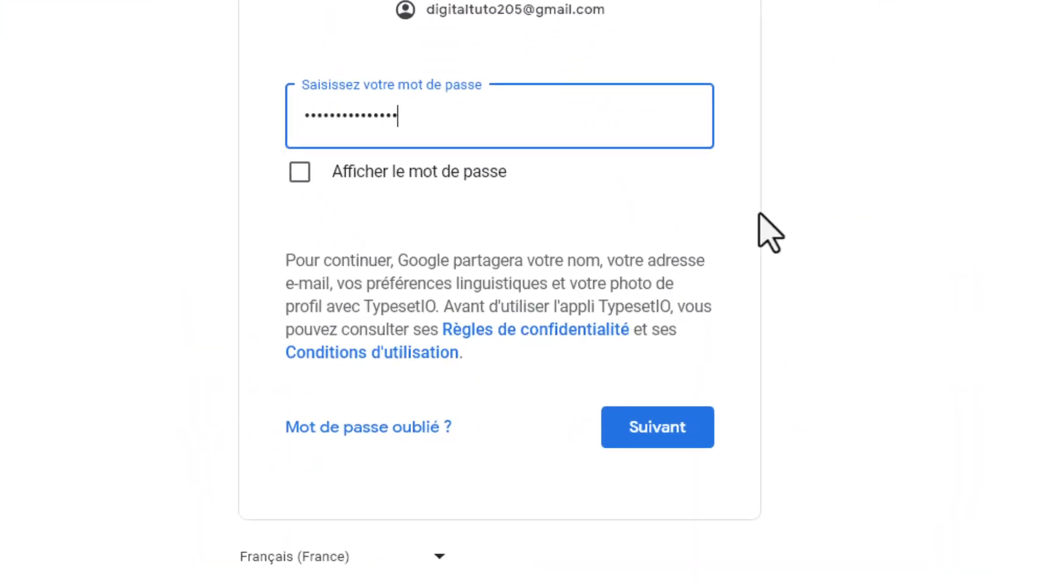
click(656, 430)
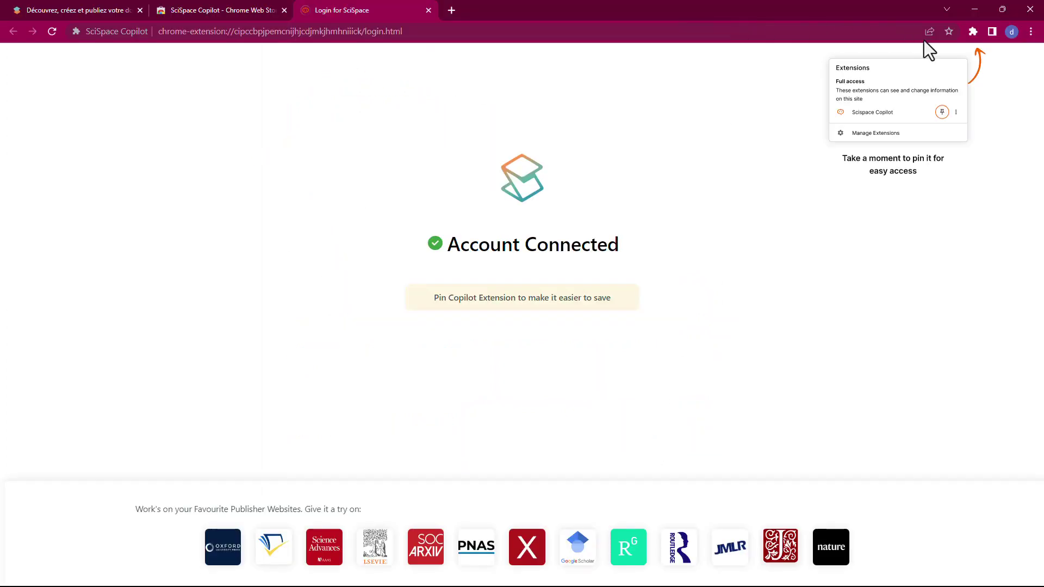
Pin the SciSpace Copilot extension to the browser for easy access and close the extensions list.
click(944, 45)
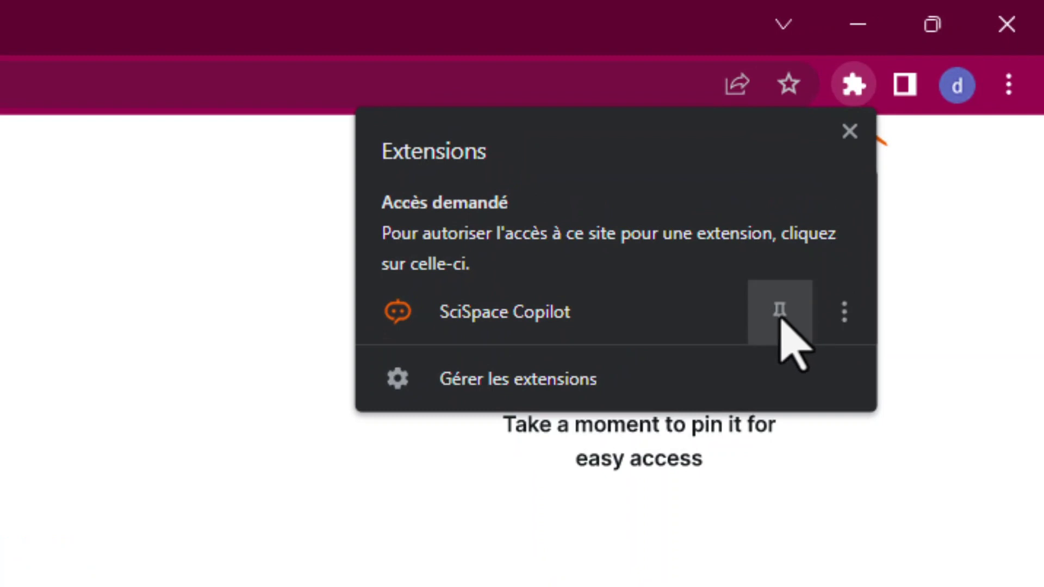
click(780, 318)
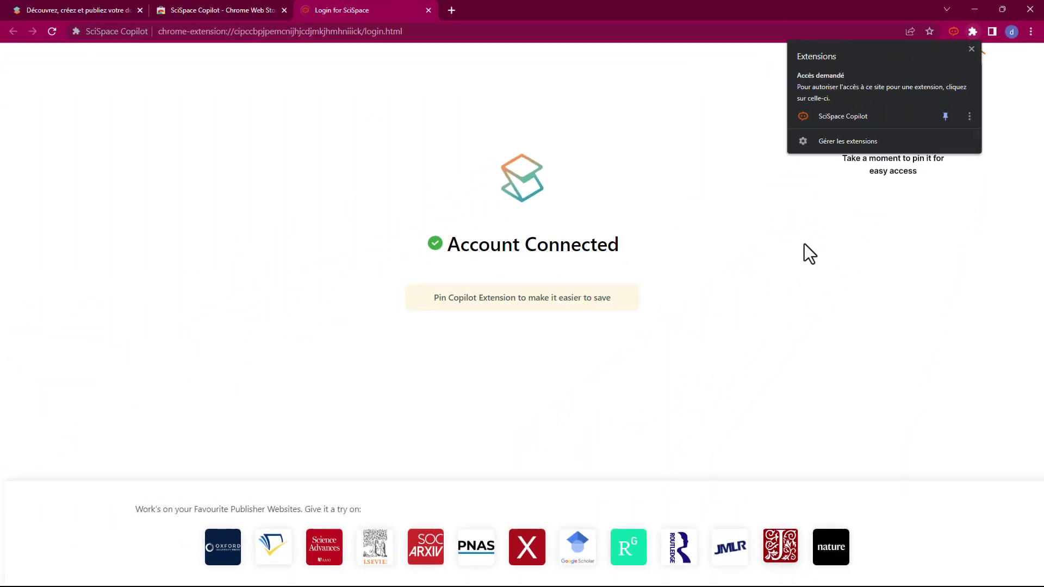
click(805, 243)
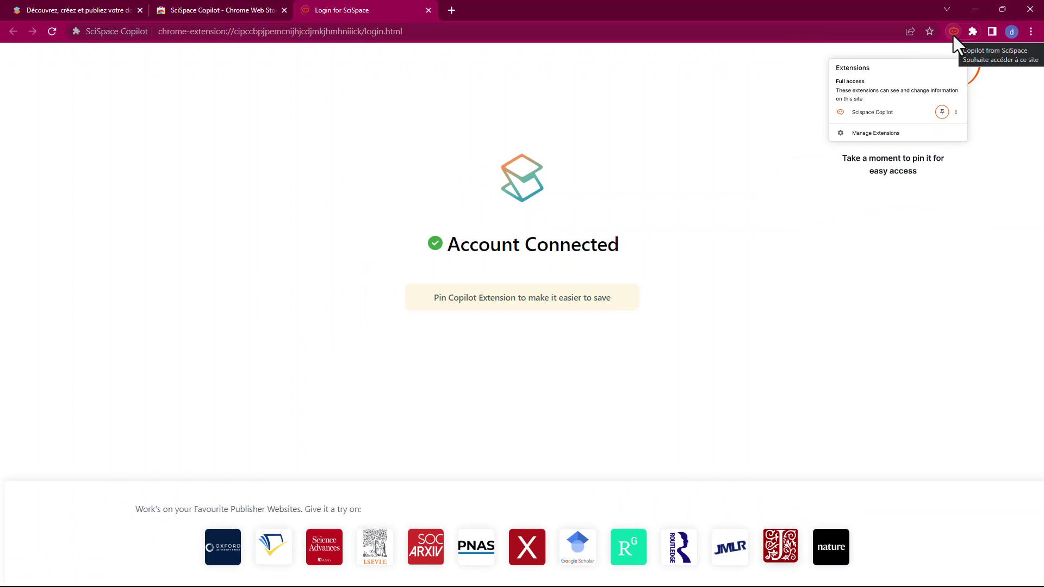
Search the browser settings for "mots" and open the password manager.
click(1029, 31)
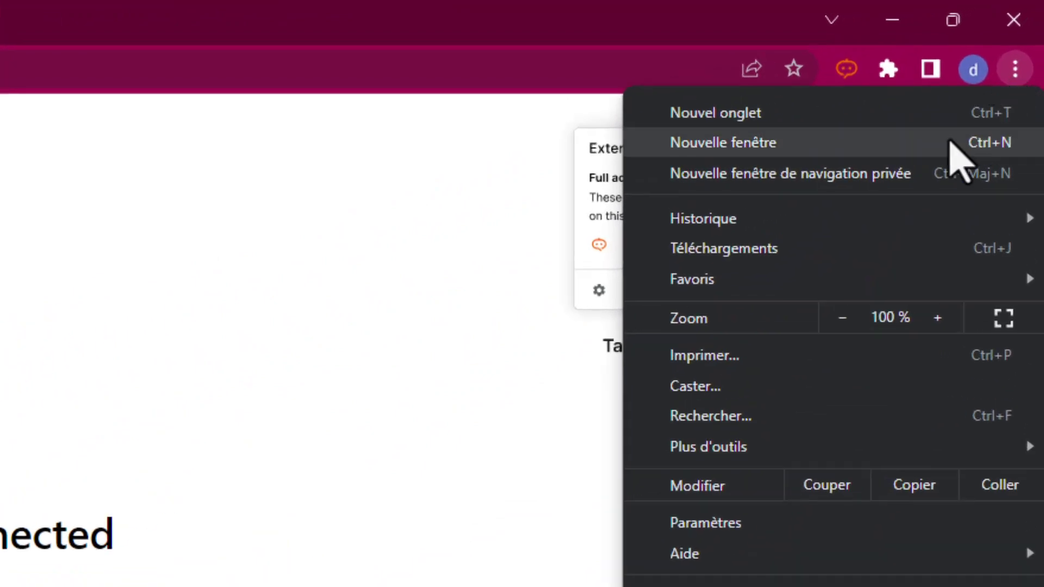
click(790, 527)
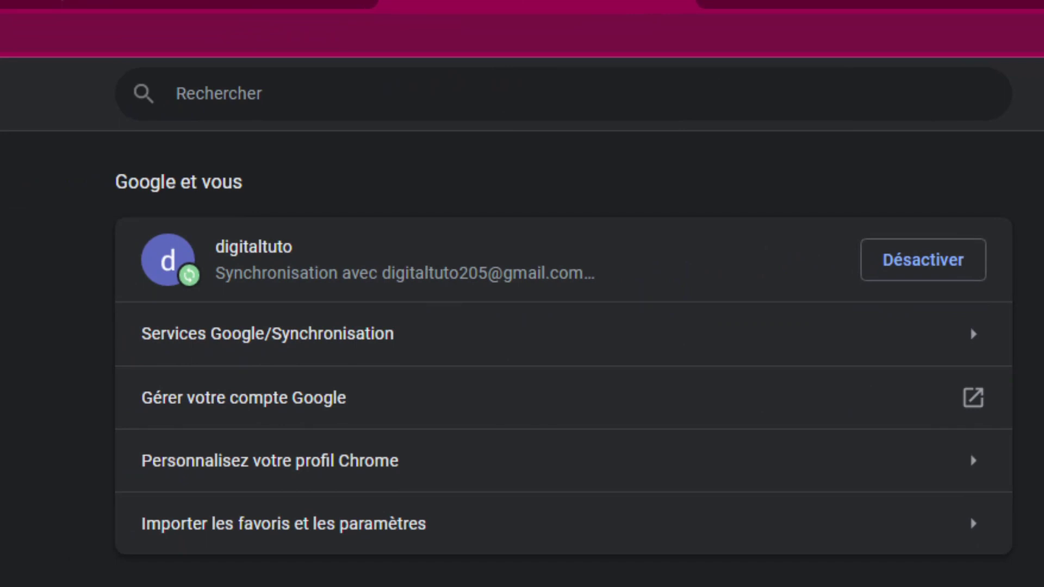
text(mots)
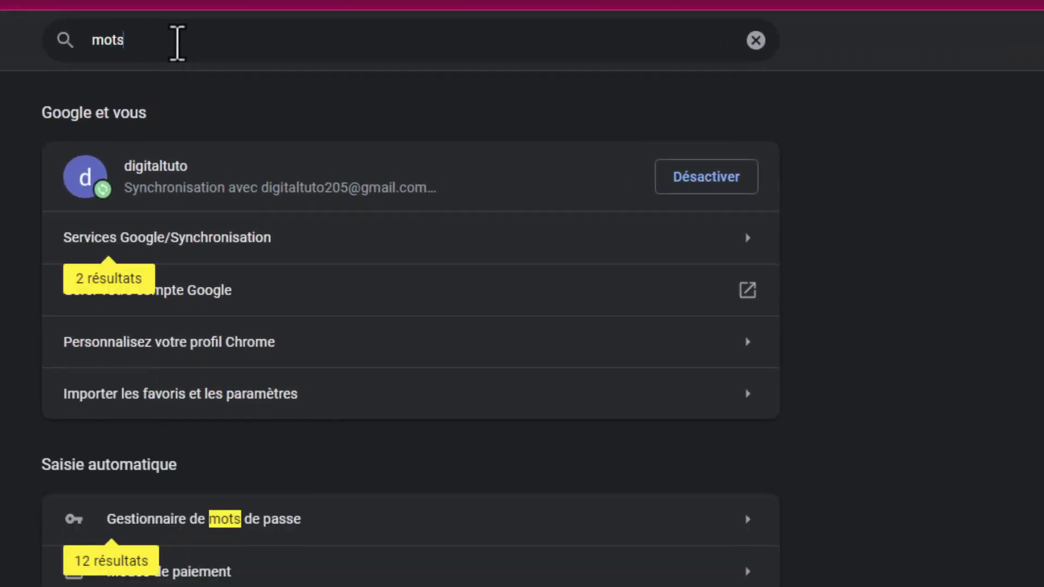
click(231, 522)
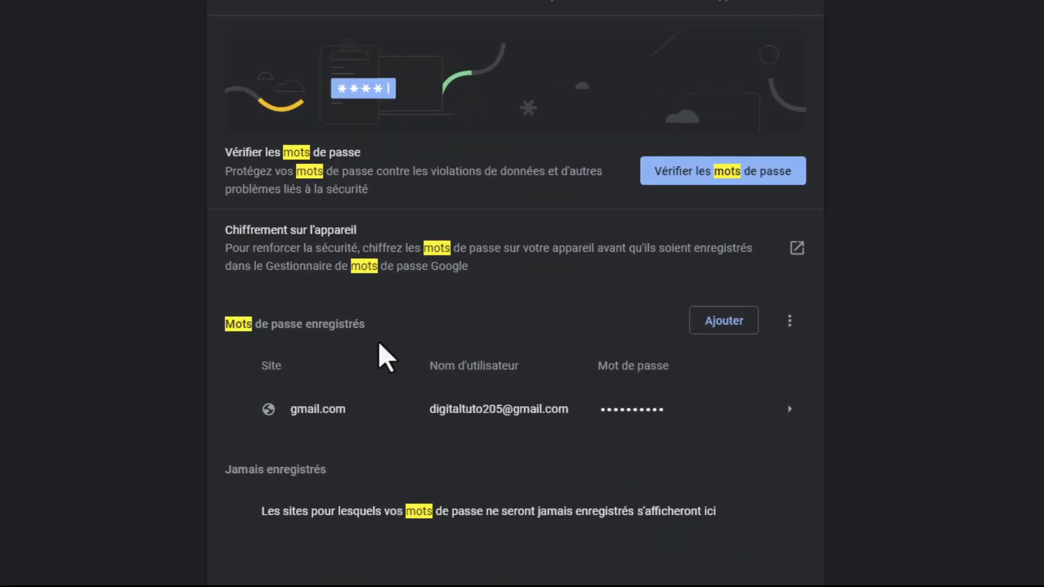
Examine the saved passwords list, try to open the gmail.com entry, and cancel the PIN request.
drag(422, 411, 327, 410)
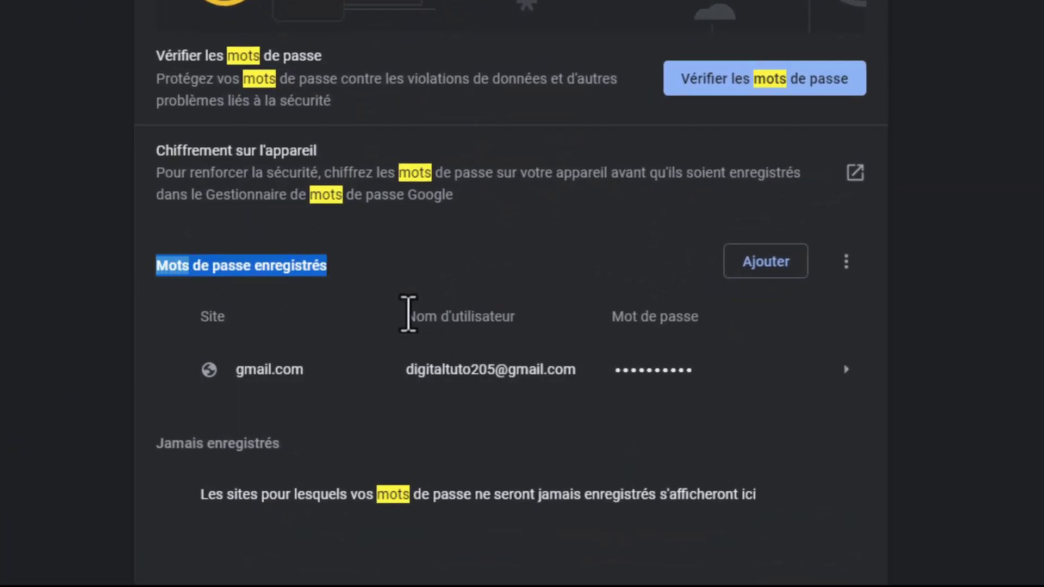
drag(610, 322, 713, 327)
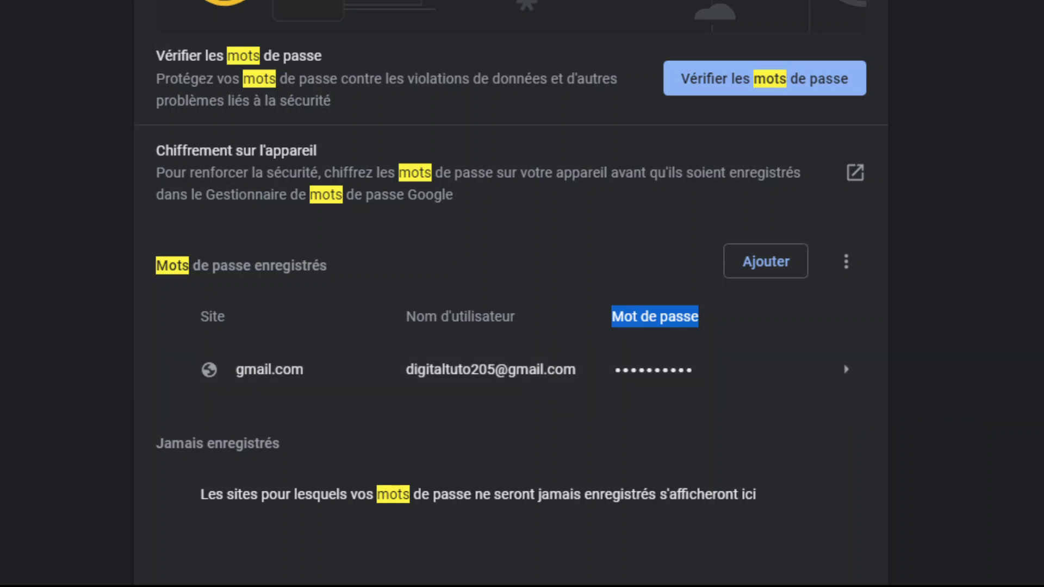
click(842, 375)
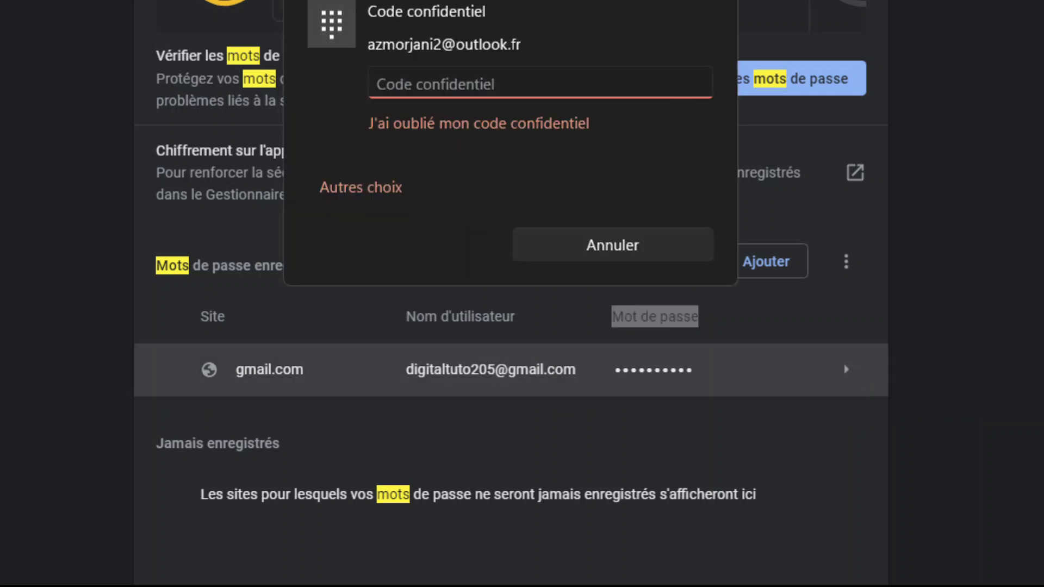
key(Escape)
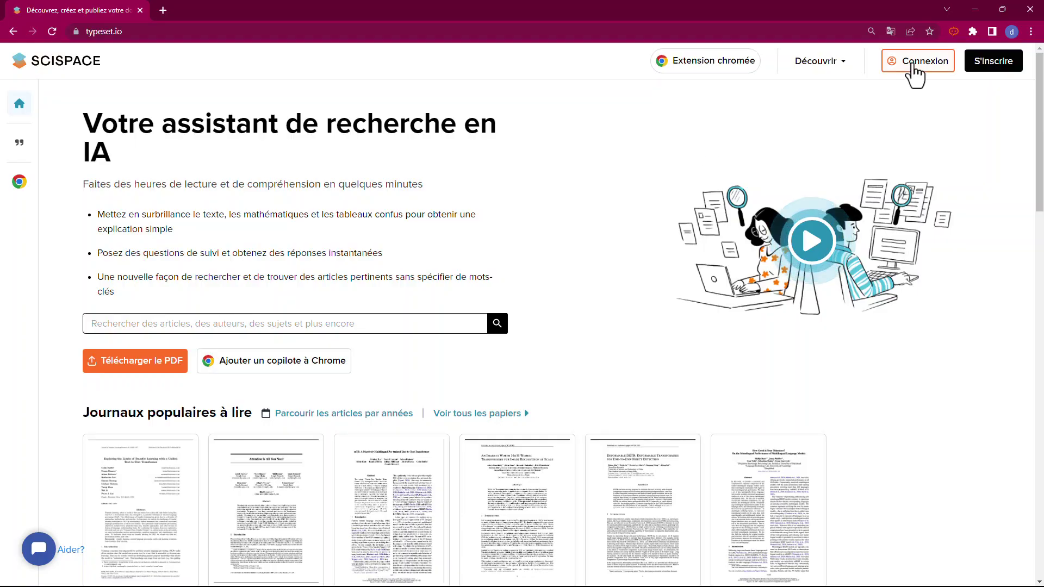
Log in to the SciSpace website with the existing Google account.
click(915, 71)
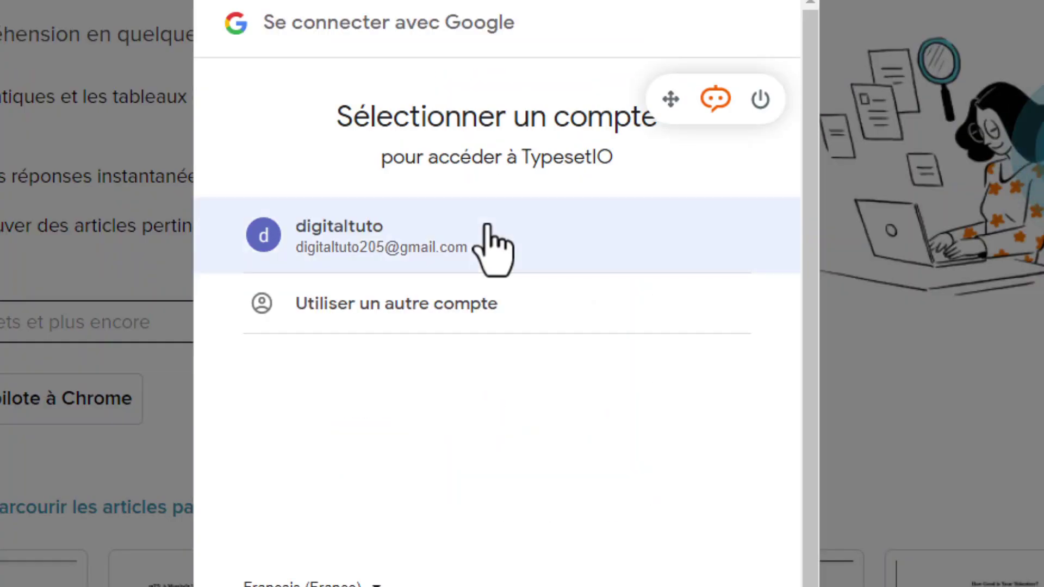
click(426, 246)
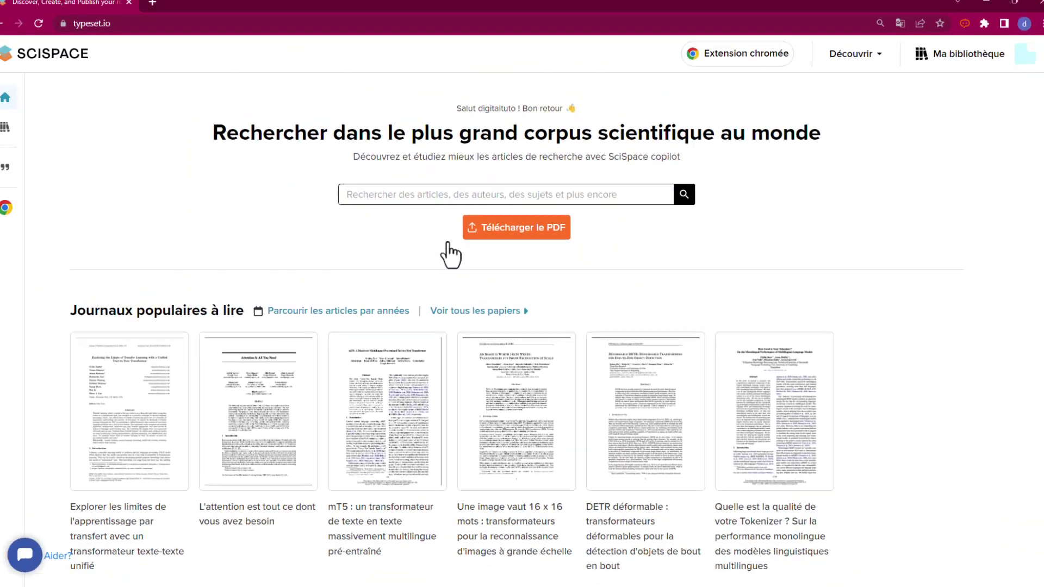
Search the SciSpace corpus for "vitamine d" and highlight the number of results found.
click(408, 198)
text(vitamine)
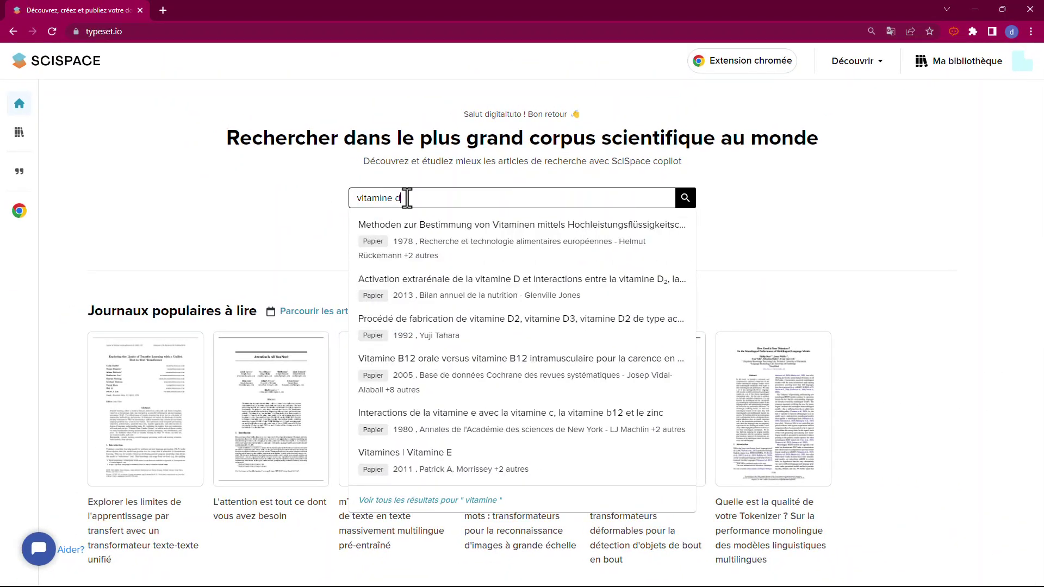
text( d)
key(Return)
drag(83, 132, 174, 133)
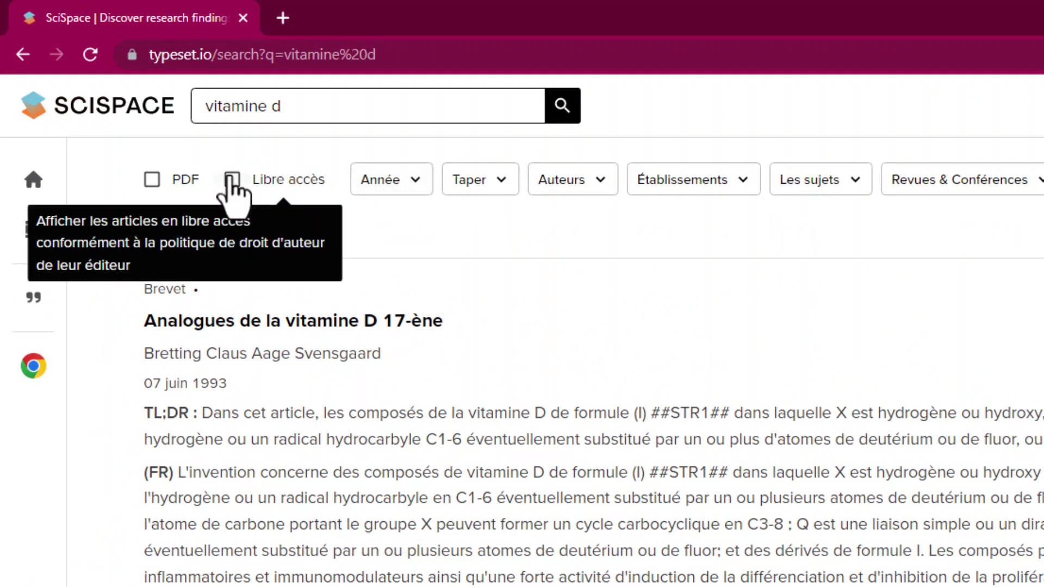
Filter the vitamin D results by year to the last 3 years (3 dernières années).
click(389, 185)
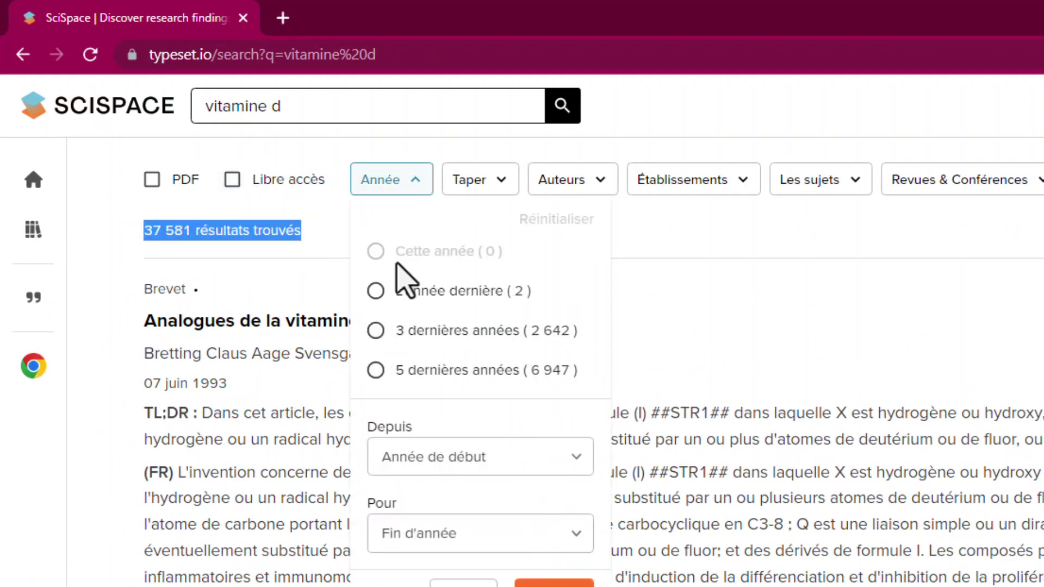
click(375, 331)
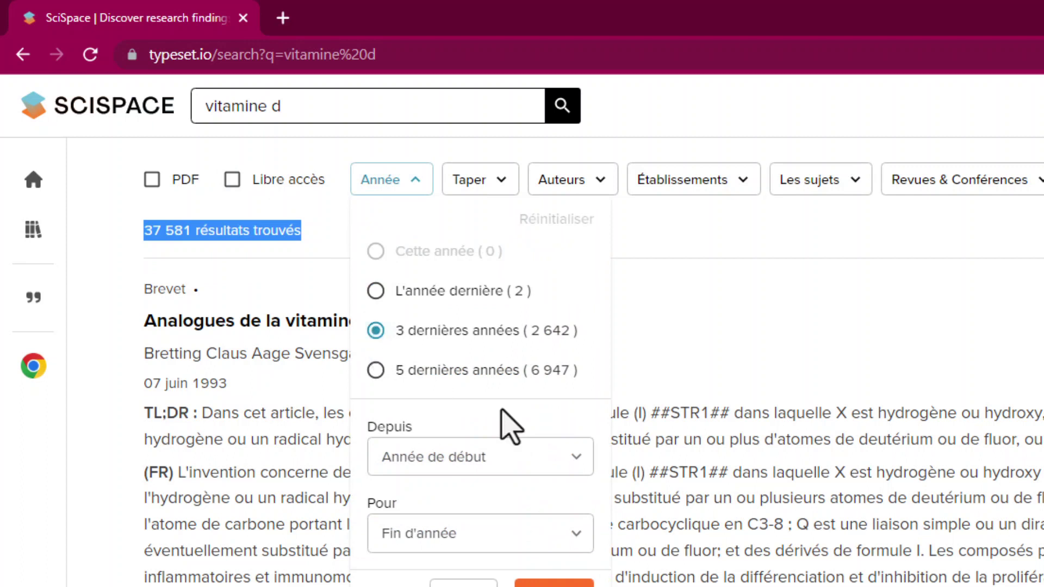
click(554, 584)
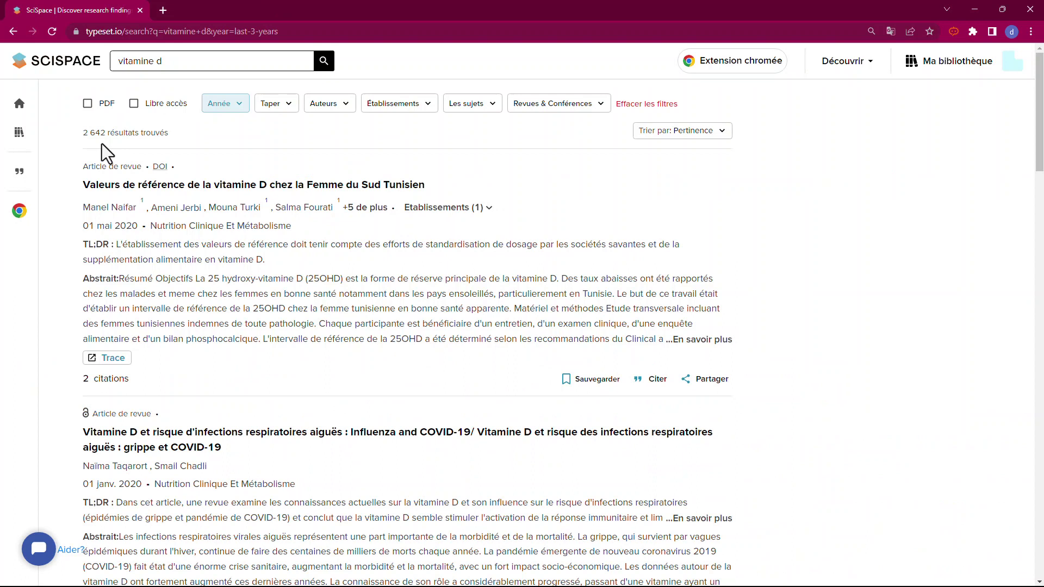
Narrow the results to the subject "carence en vitamine D" and apply the filter.
click(472, 104)
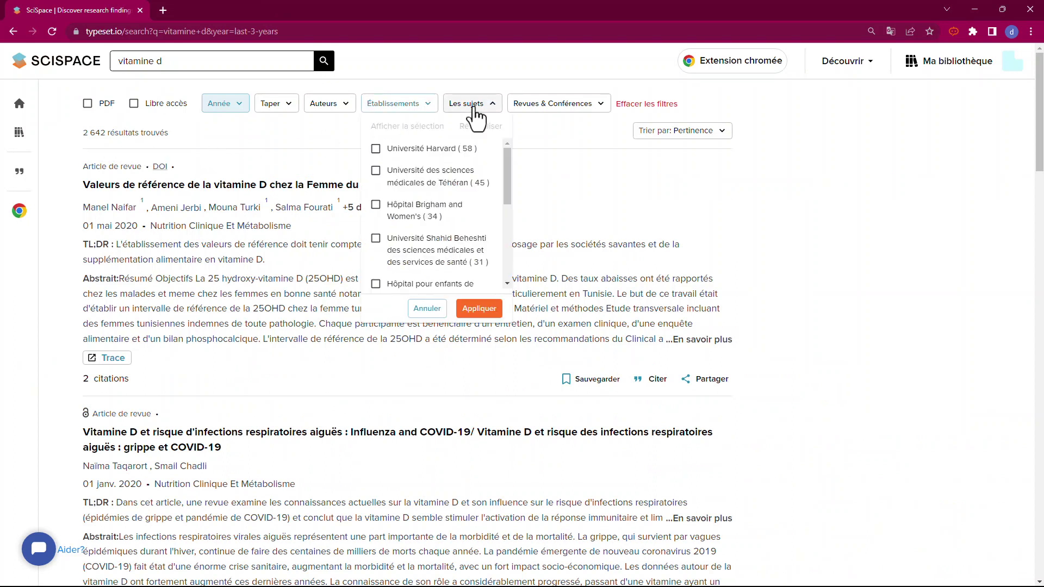
click(457, 183)
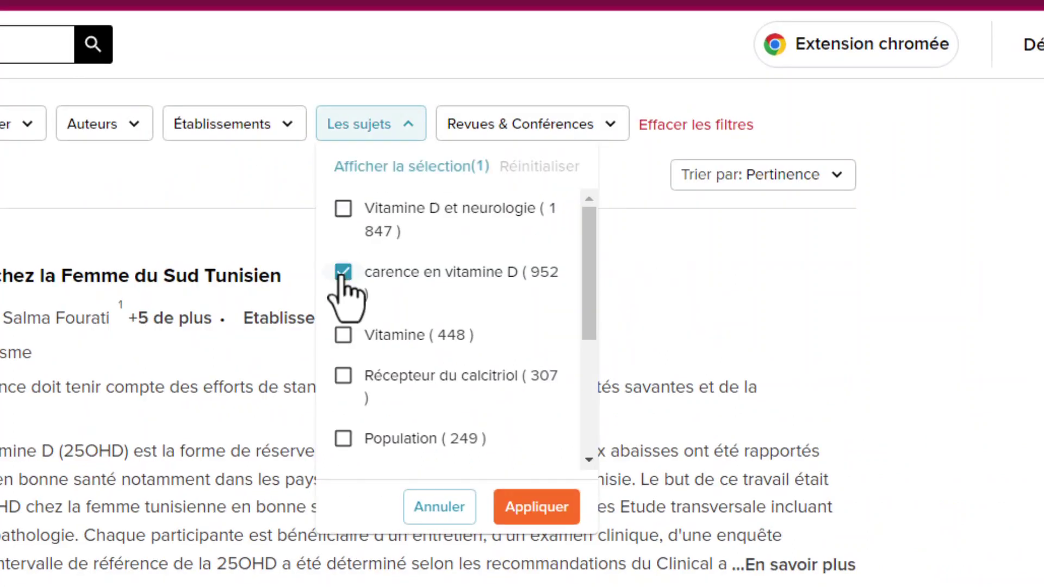
click(555, 509)
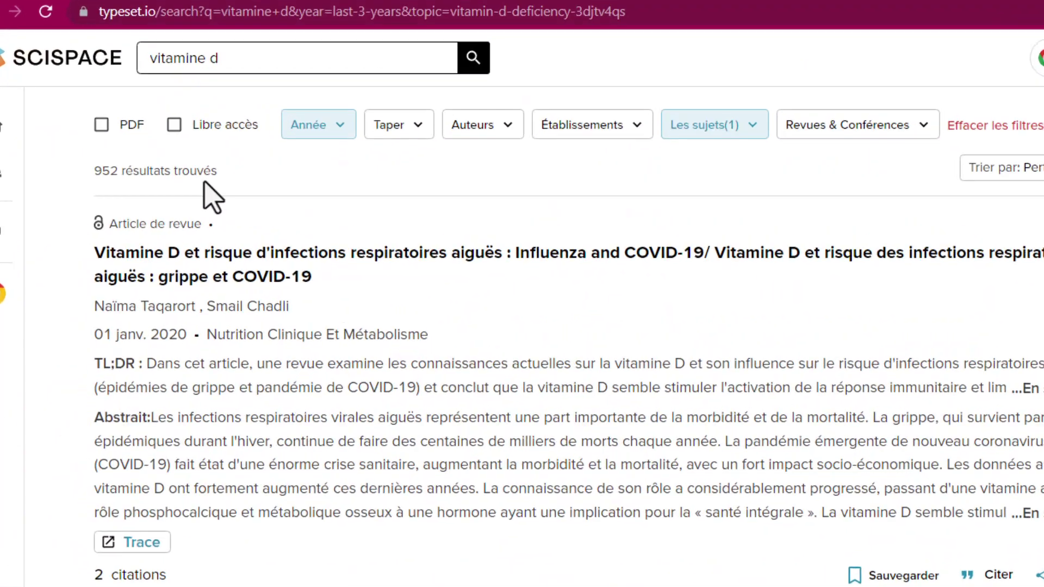
Paste the author's name into the corpus search and open the profile of the suggested Dartmouth College author.
right_click(403, 208)
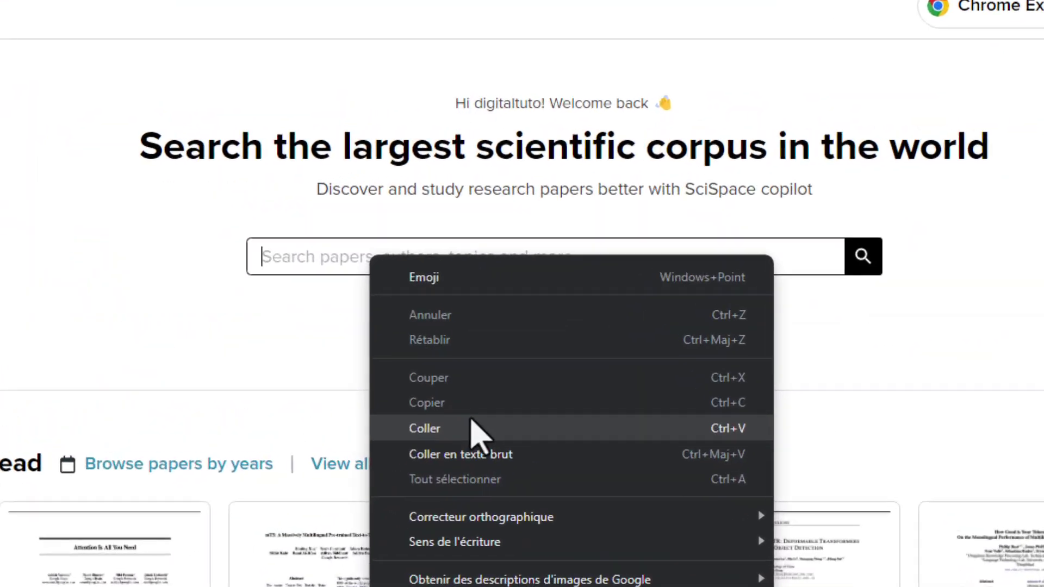
click(462, 309)
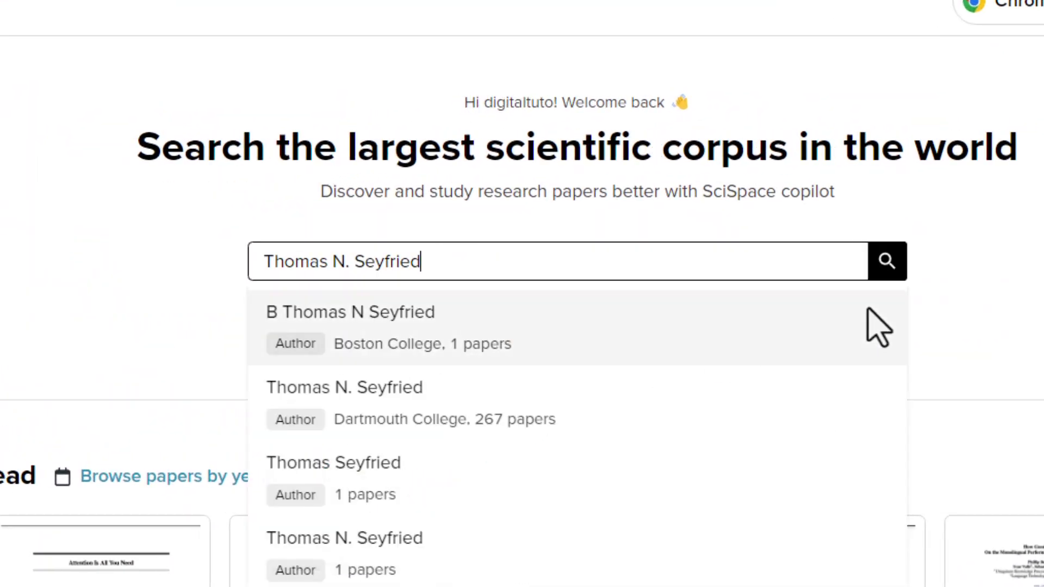
click(476, 429)
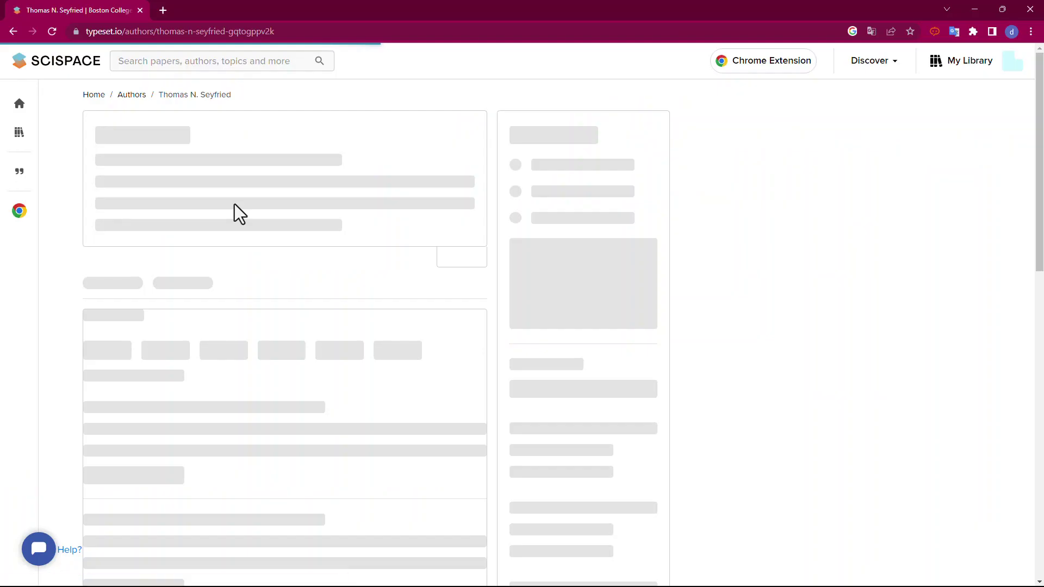
Open the author's paper "Cancer as a metabolic disease" and ask Copilot what data it used and to explain its abstract in 2 lines.
scroll(366, 289, down, 5)
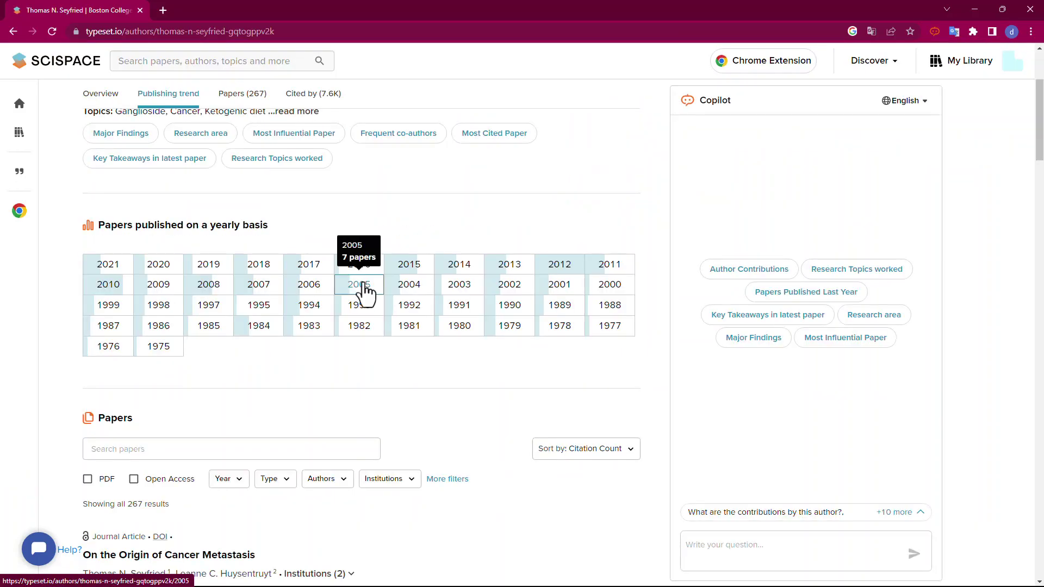
scroll(364, 293, down, 3)
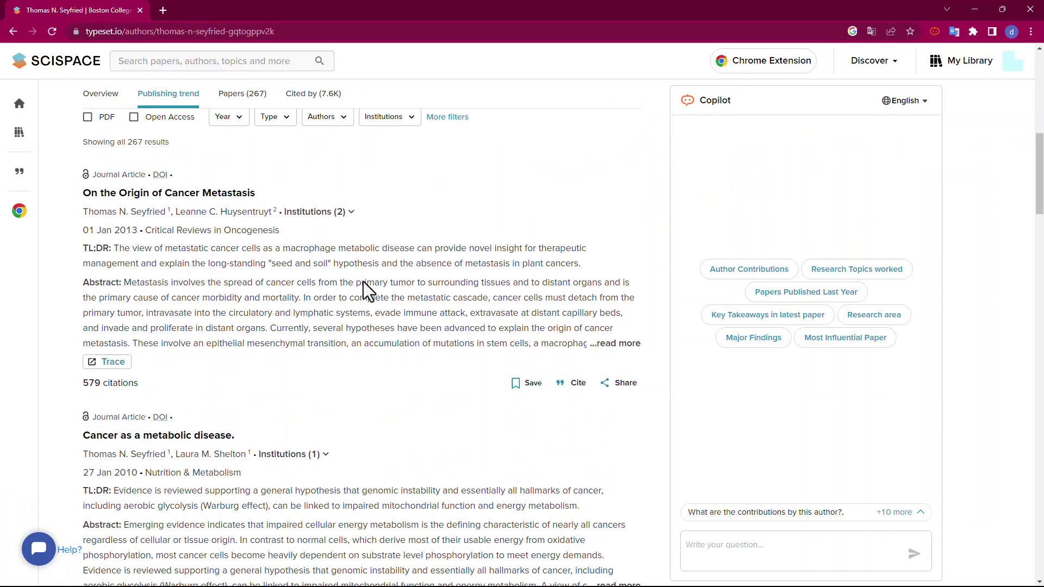
scroll(364, 282, down, 3)
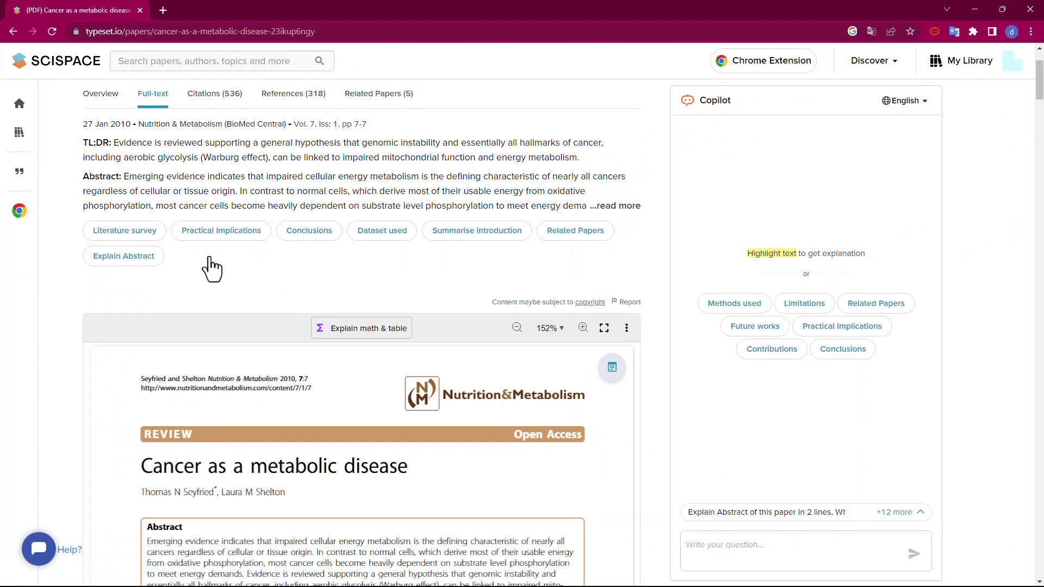
scroll(213, 266, up, 2)
click(582, 165)
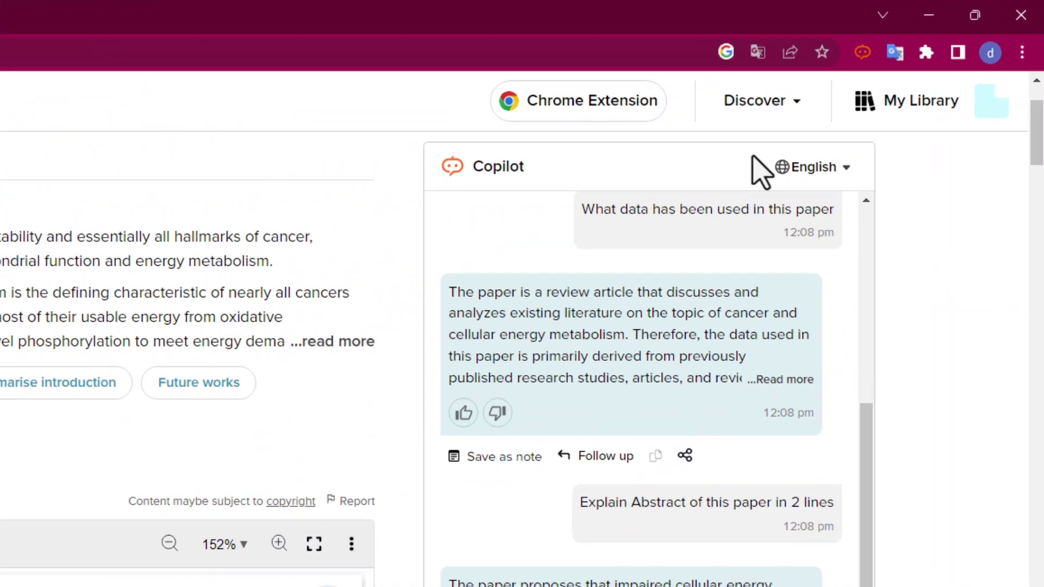
Switch Copilot's answer language to French (fr) and ask it the suggested question "Summarise introduction of this paper".
click(907, 102)
scroll(723, 495, down, 10)
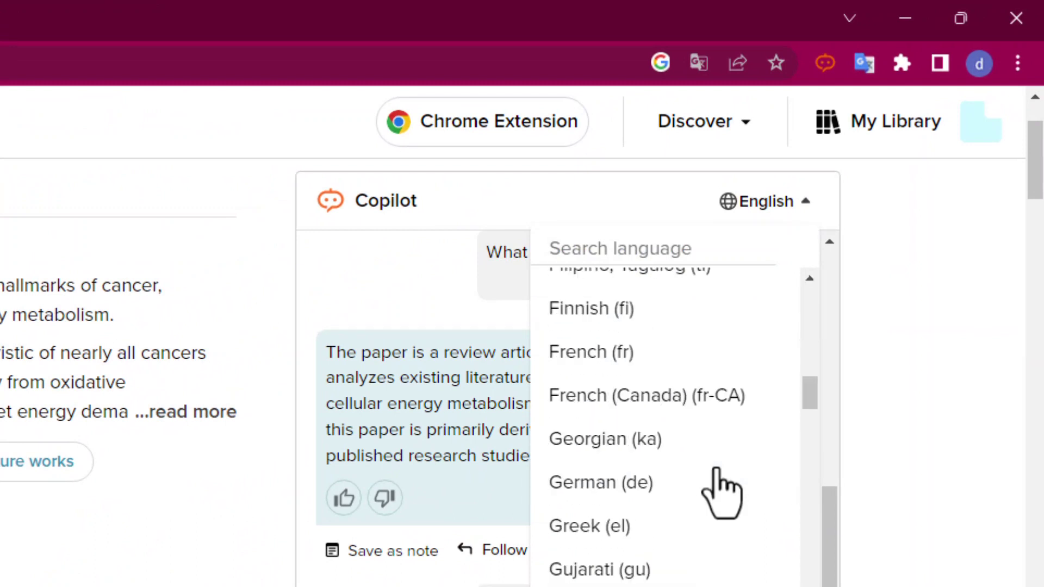
click(621, 359)
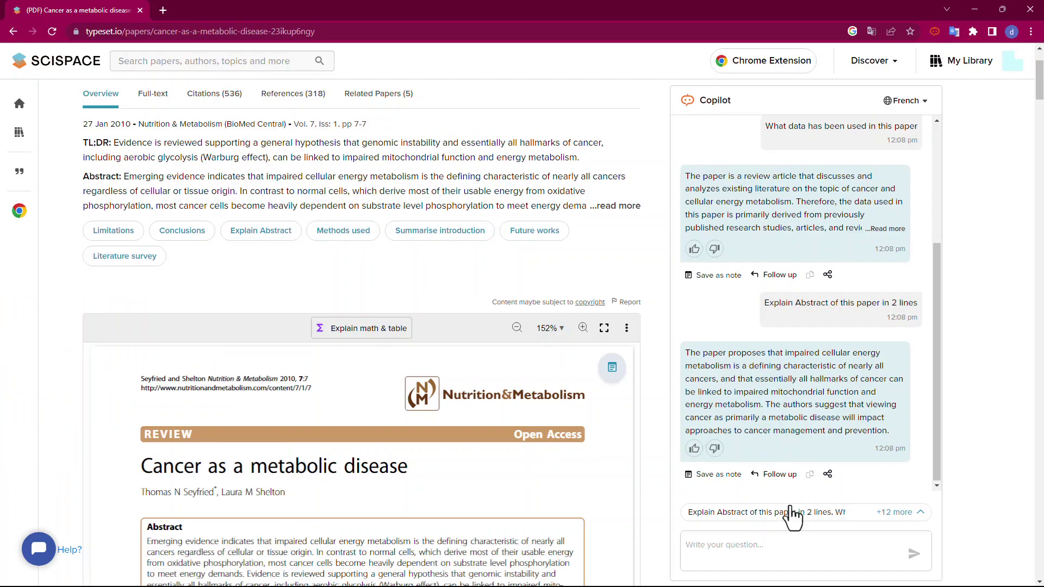
click(821, 529)
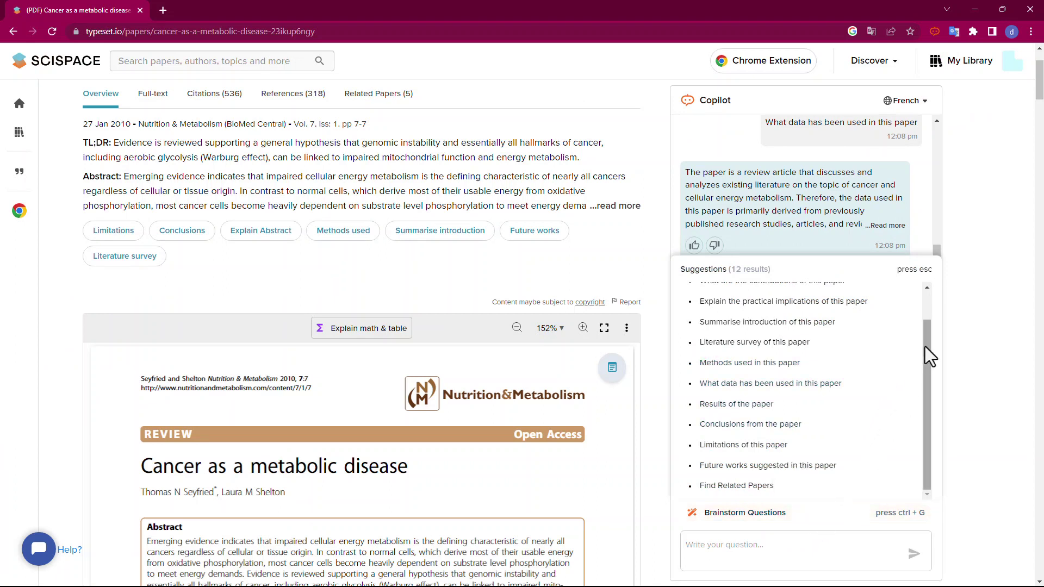
scroll(932, 285, up, 2)
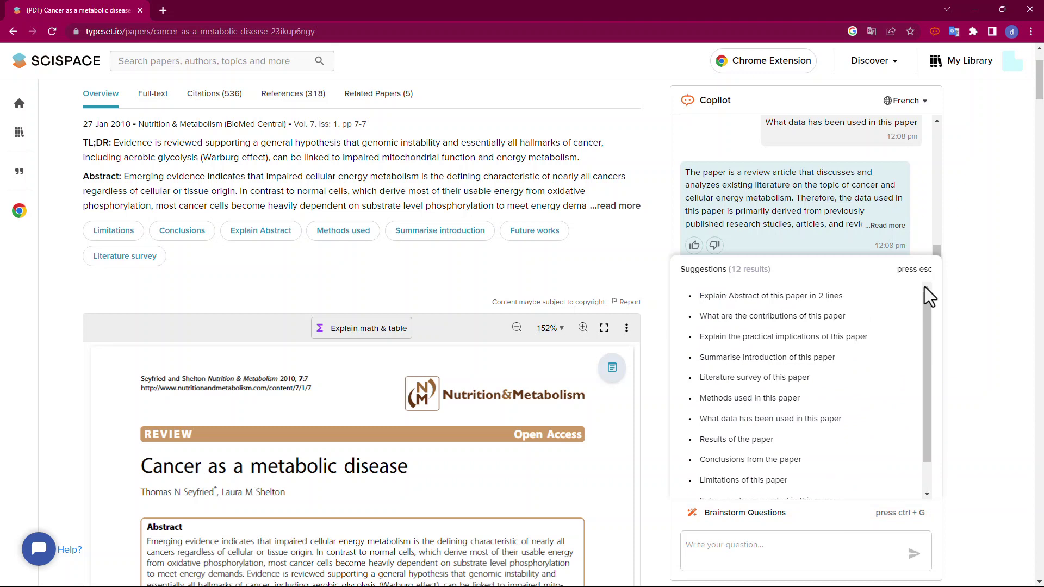
click(791, 357)
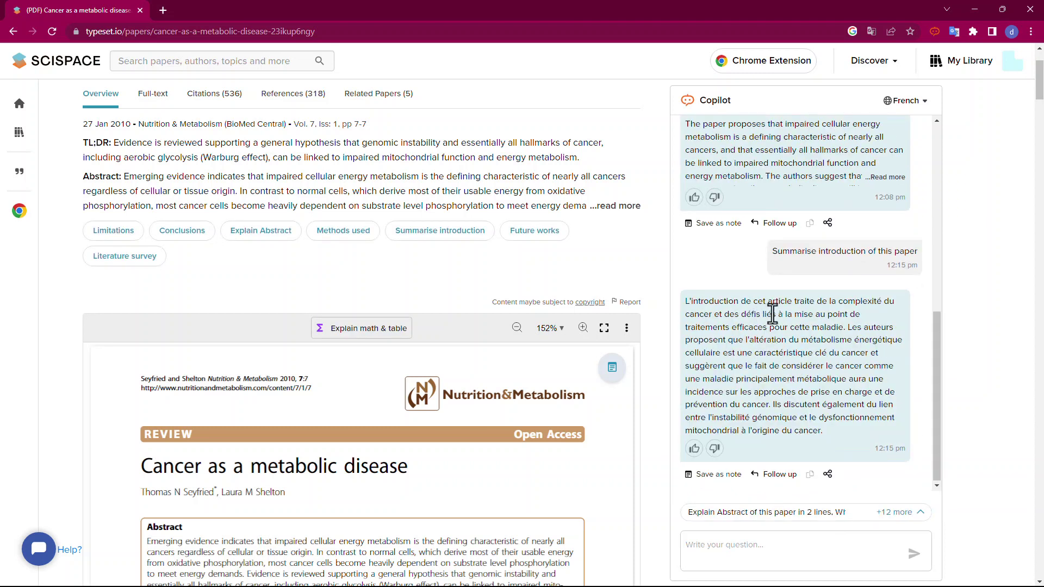
Read the paper's PDF in full screen and have Copilot explain the Figure 1 area with Explain math & table.
scroll(601, 440, down, 5)
scroll(601, 440, up, 3)
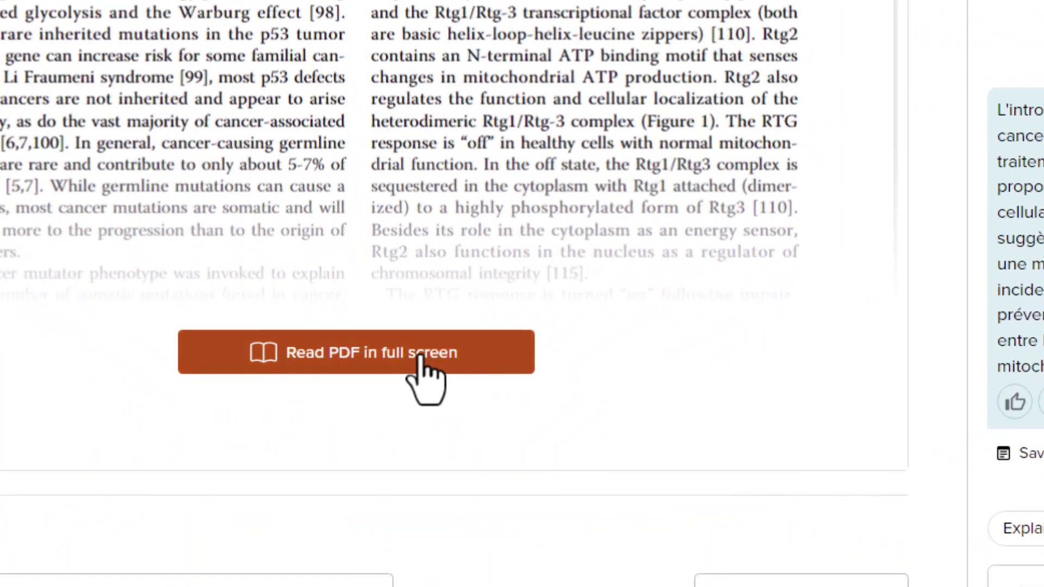
click(420, 357)
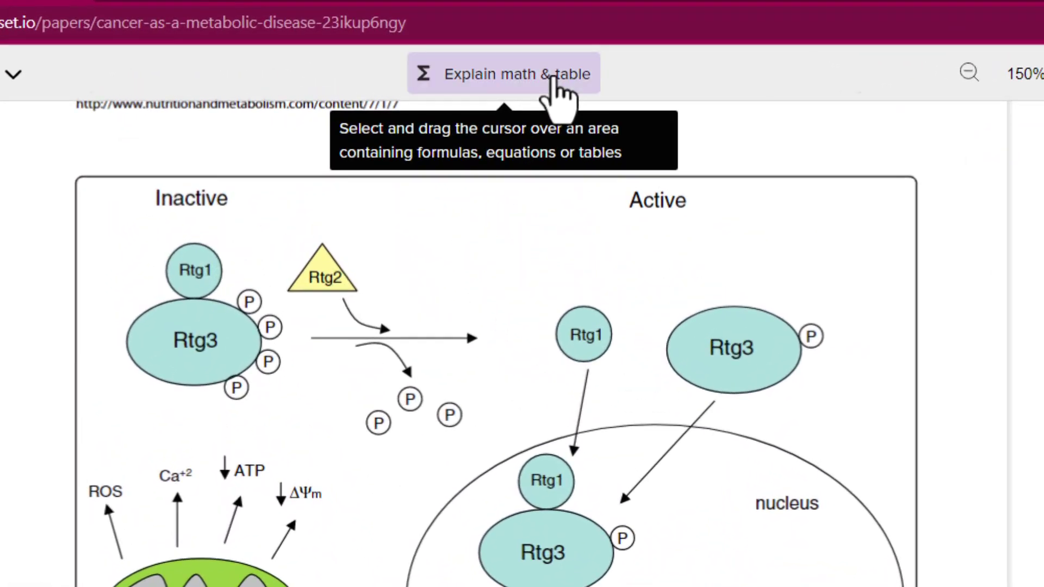
click(555, 81)
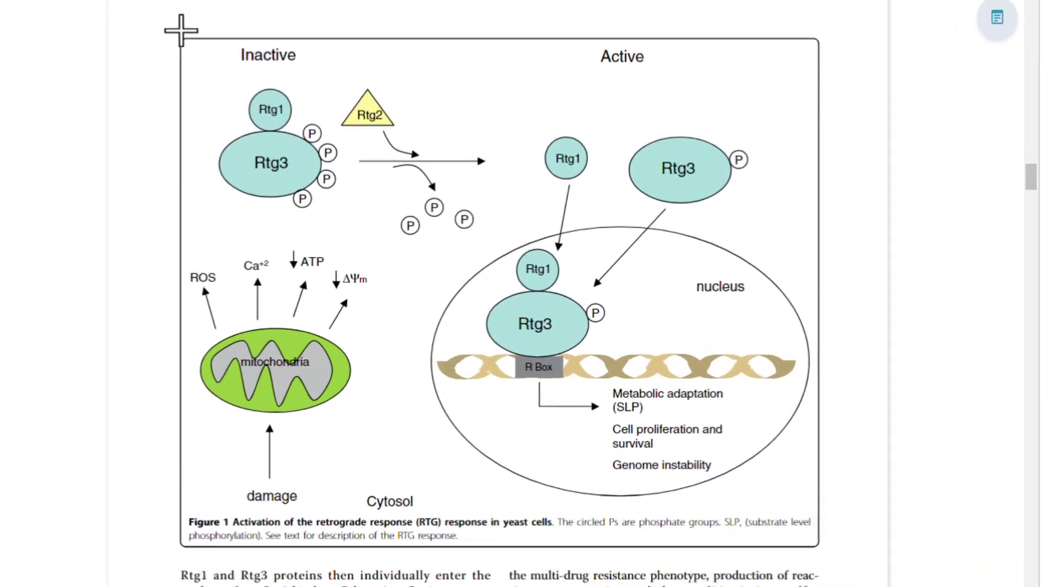
drag(182, 16, 928, 508)
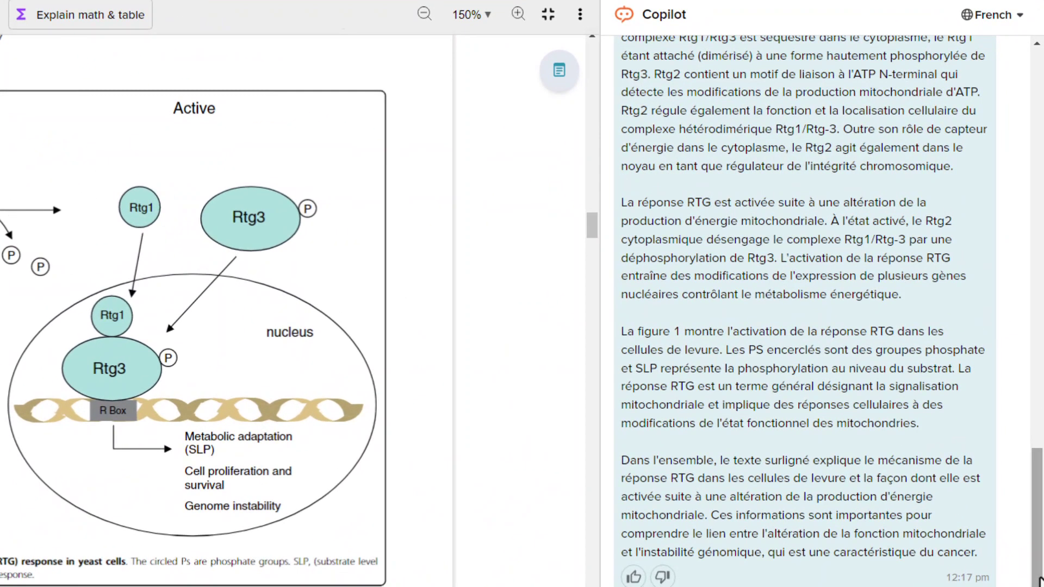
Review Copilot's answer and have it explain the Figure 2 diagram linking cancer hallmarks to impaired energy metabolism.
scroll(1040, 580, up, 10)
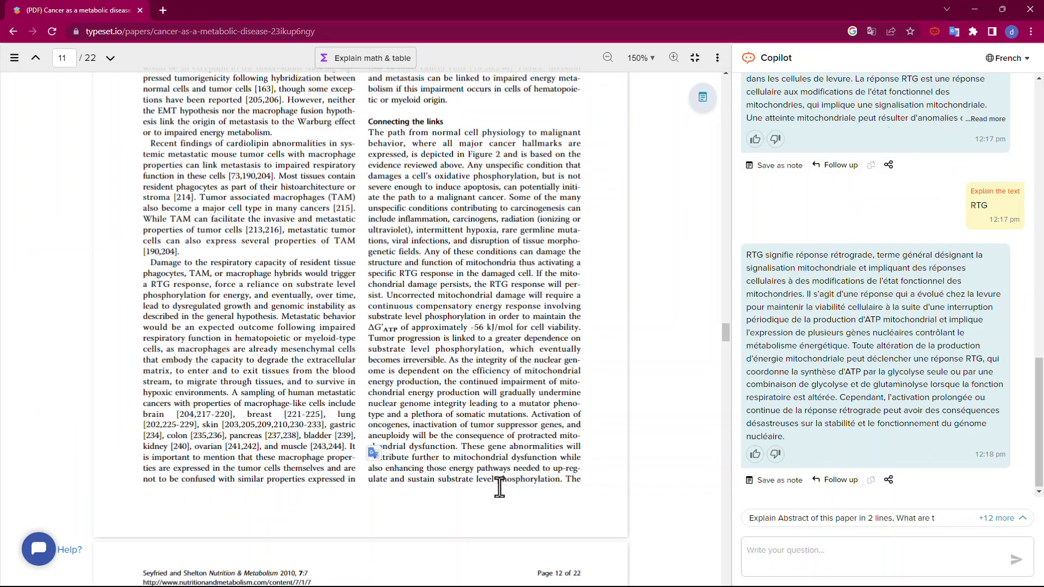
scroll(499, 487, down, 6)
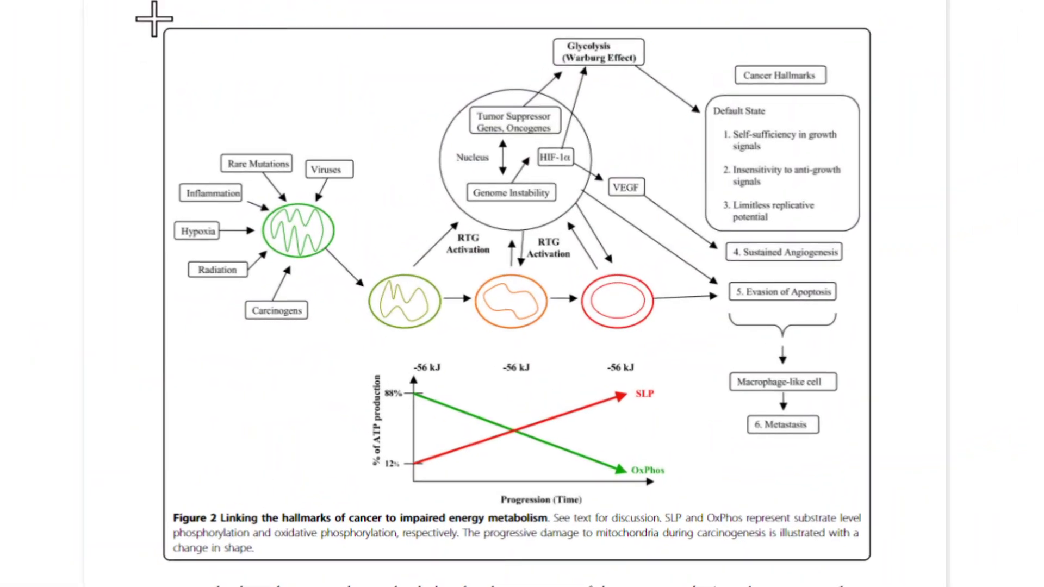
drag(154, 18, 885, 569)
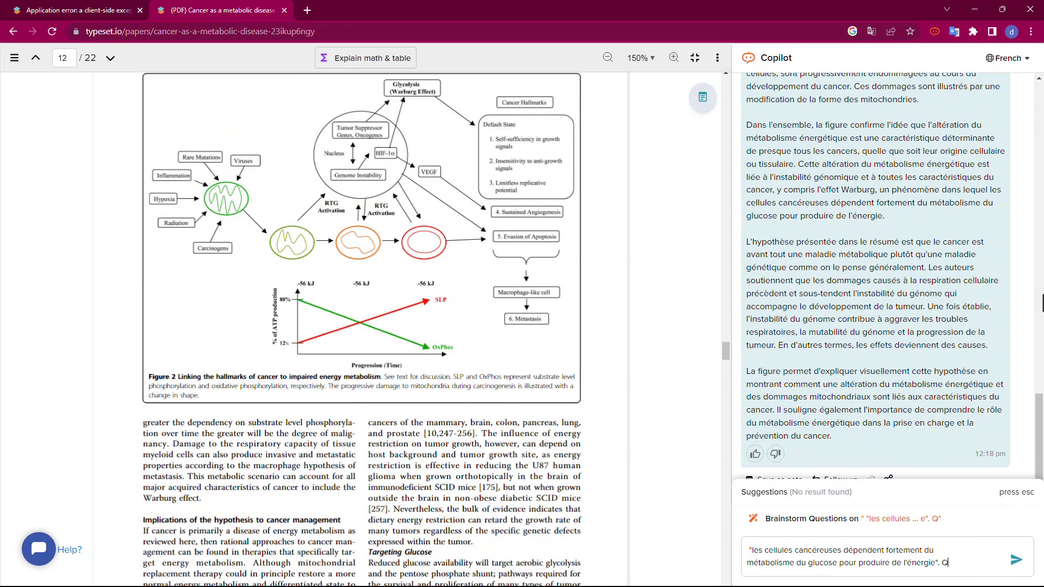
Complete the question after the quoted sentence on glucose metabolism with "Qu'en est-il de la glutamine?" and send it to Copilot.
text(u'en )
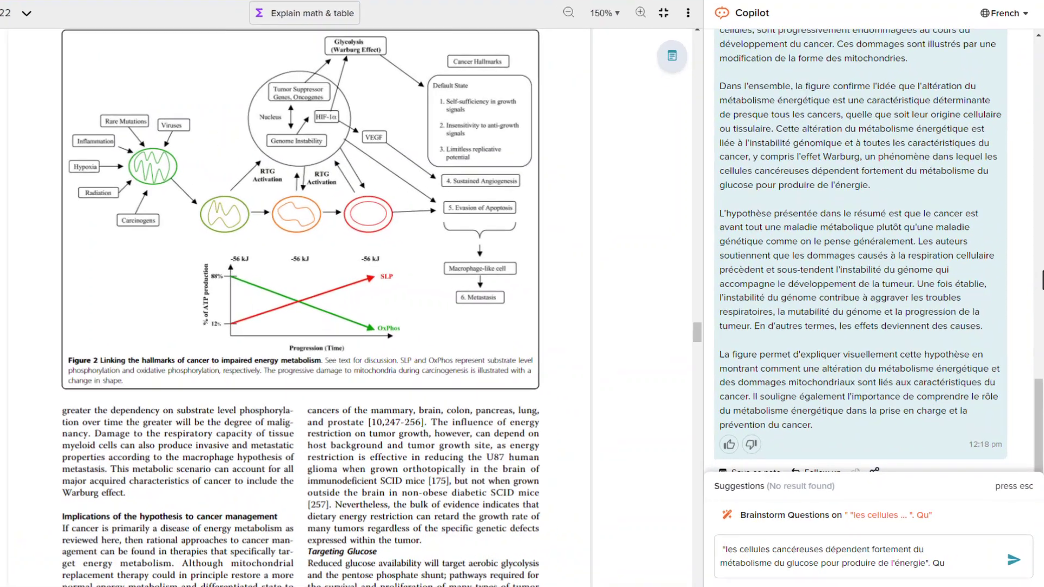
text(est-il d)
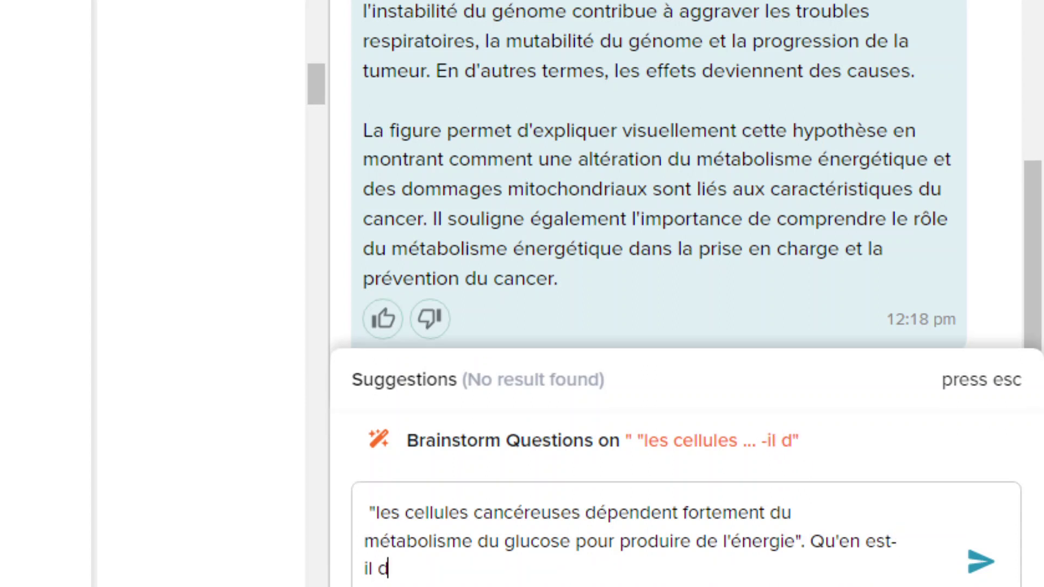
text(e la glutamine)
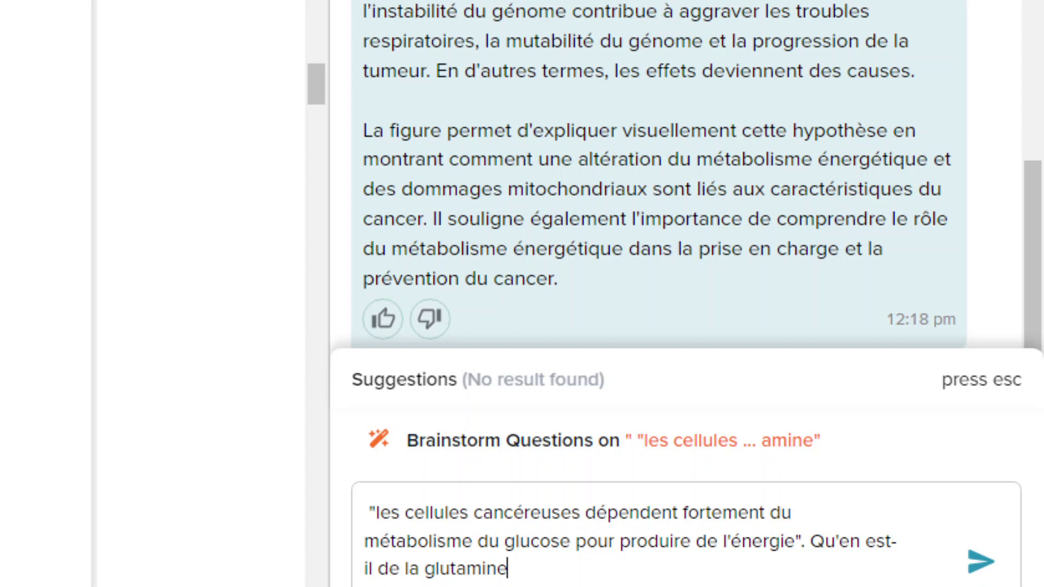
text(?)
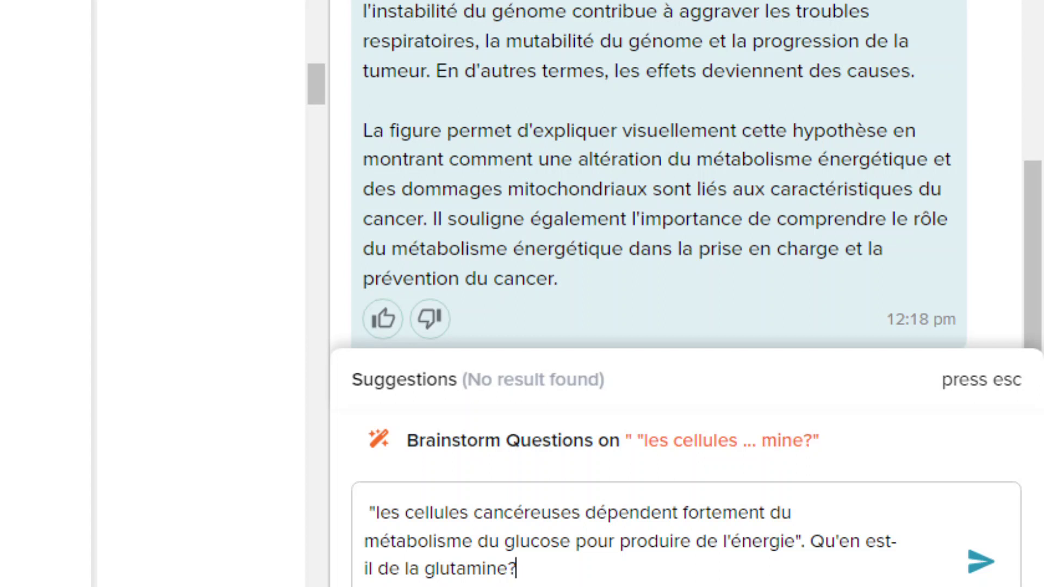
key(Return)
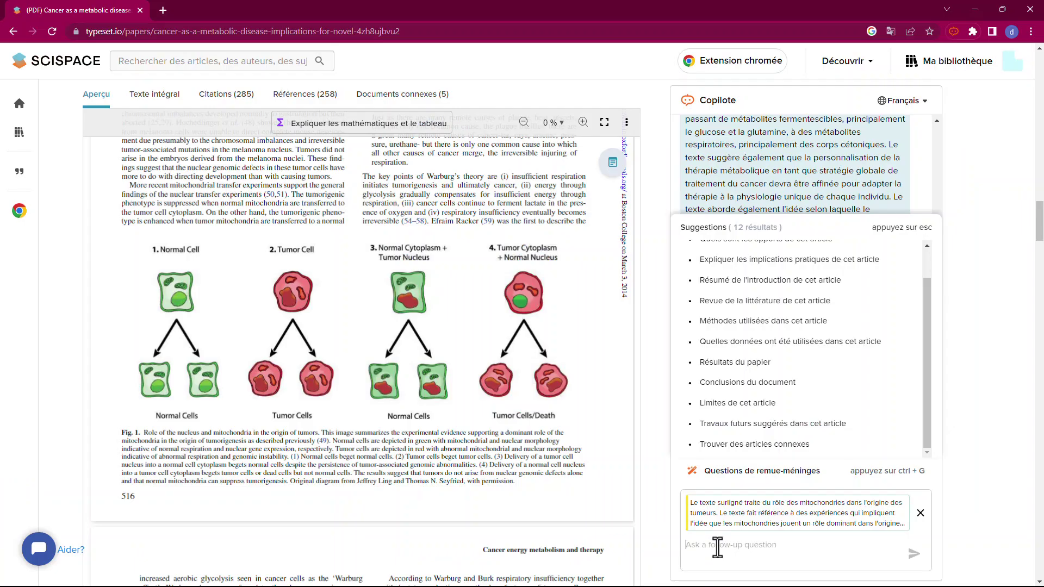
Send Copilot the follow-up "faites en un résumé" on its explanation of the mitochondria's role in tumor origin.
text(fait)
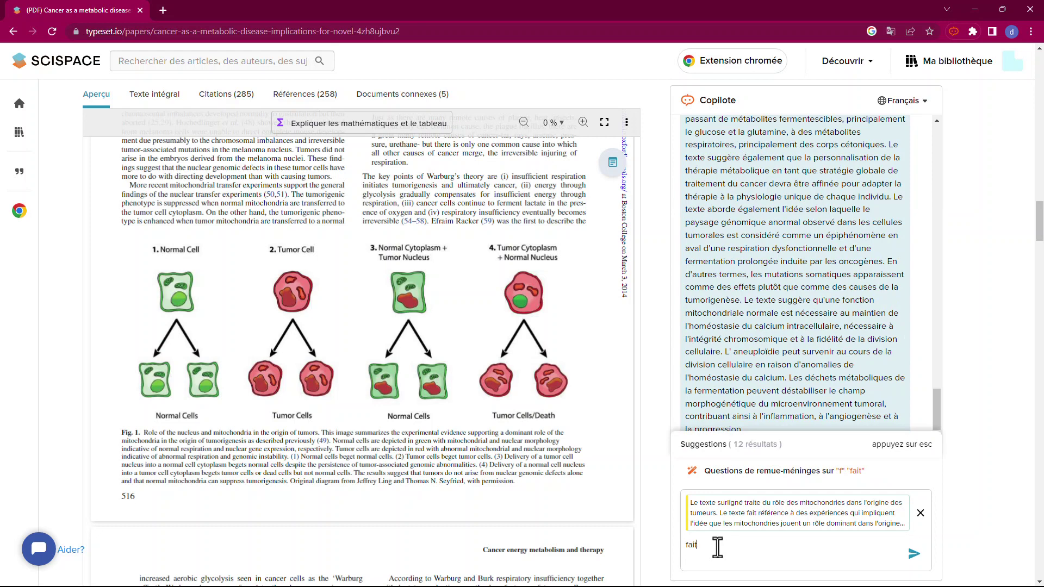
text(es en un résumé)
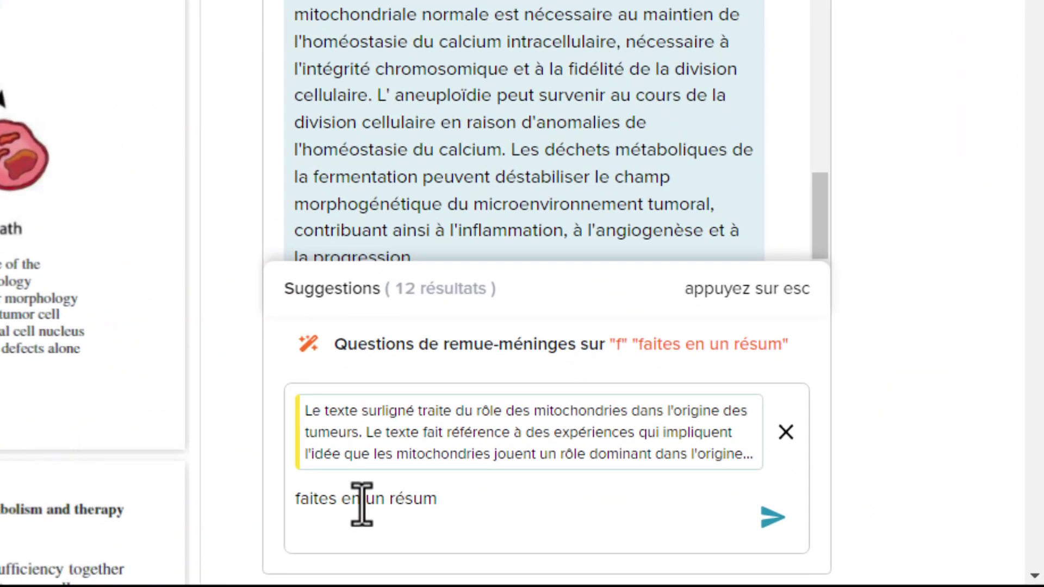
key(Return)
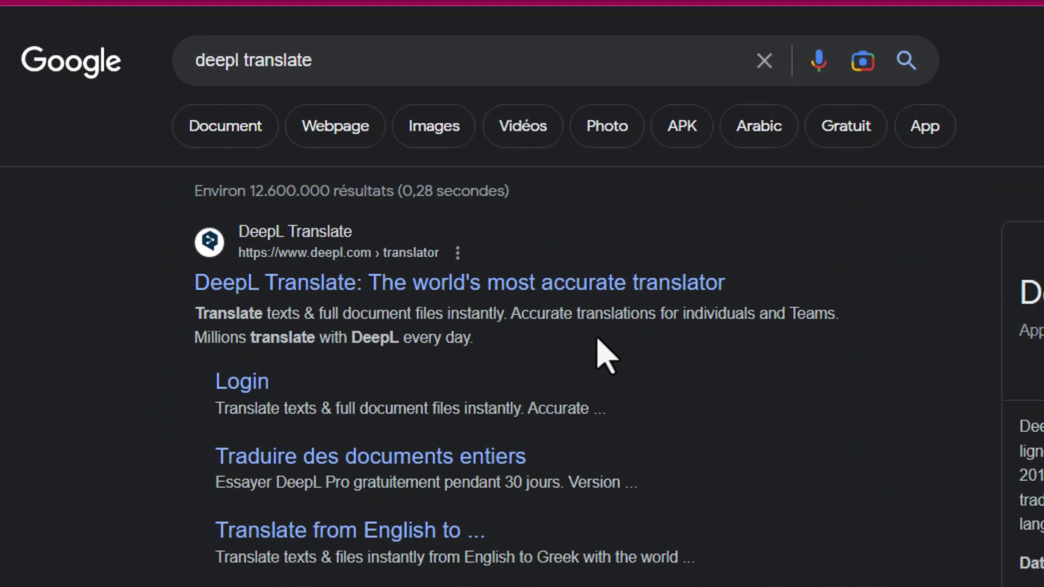
Open DeepL's document translator, load cancer-as-a-metabolic-disease-implications-for-novel-4zh8ujbvu2 (2).pdf from the downloads folder and accept the data protection notice.
click(468, 467)
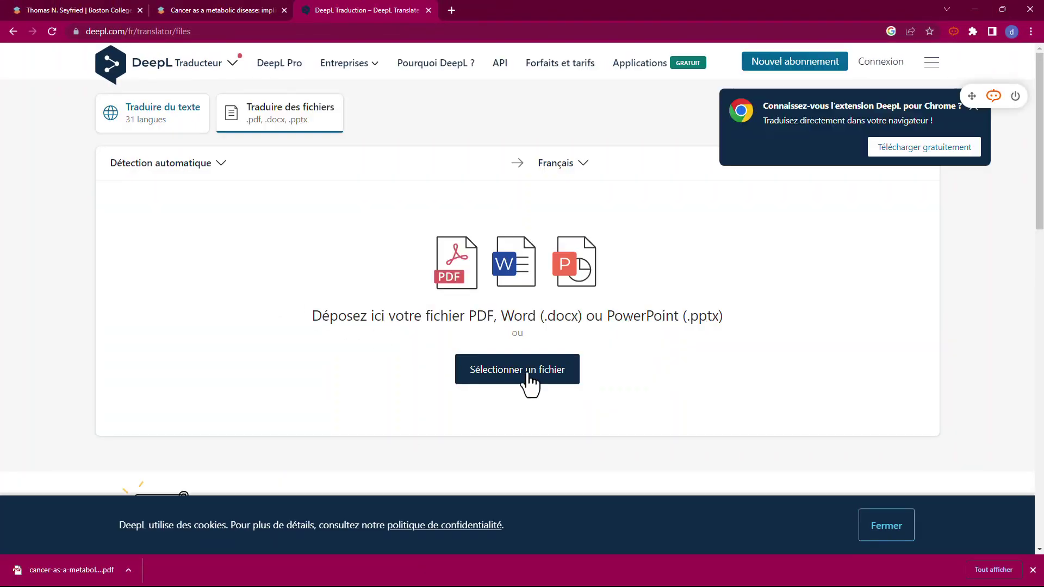
click(534, 374)
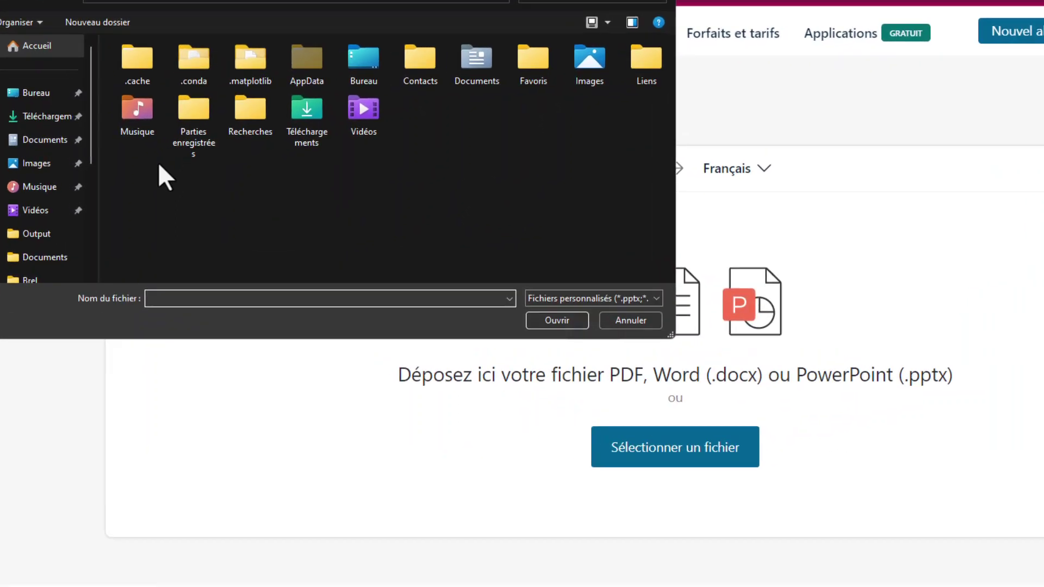
click(58, 124)
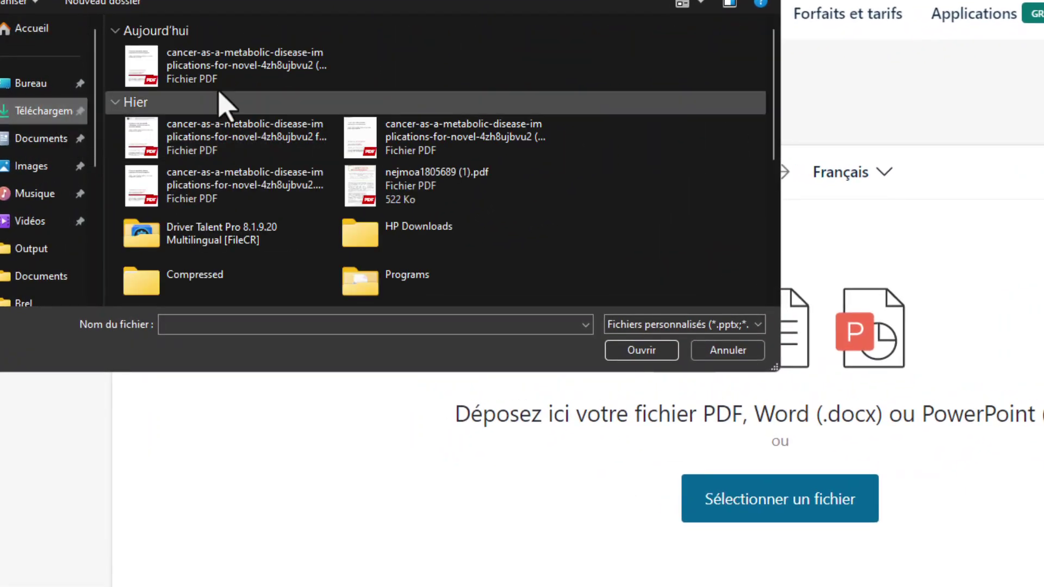
double_click(246, 74)
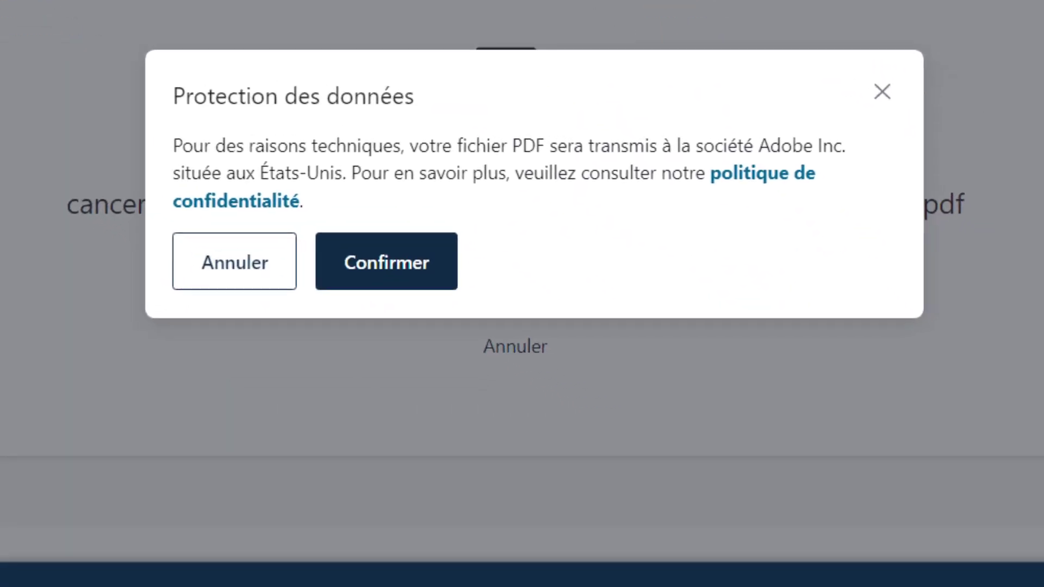
key(Return)
Translate the loaded PDF with Français as target language, download the translation again and open it.
click(532, 203)
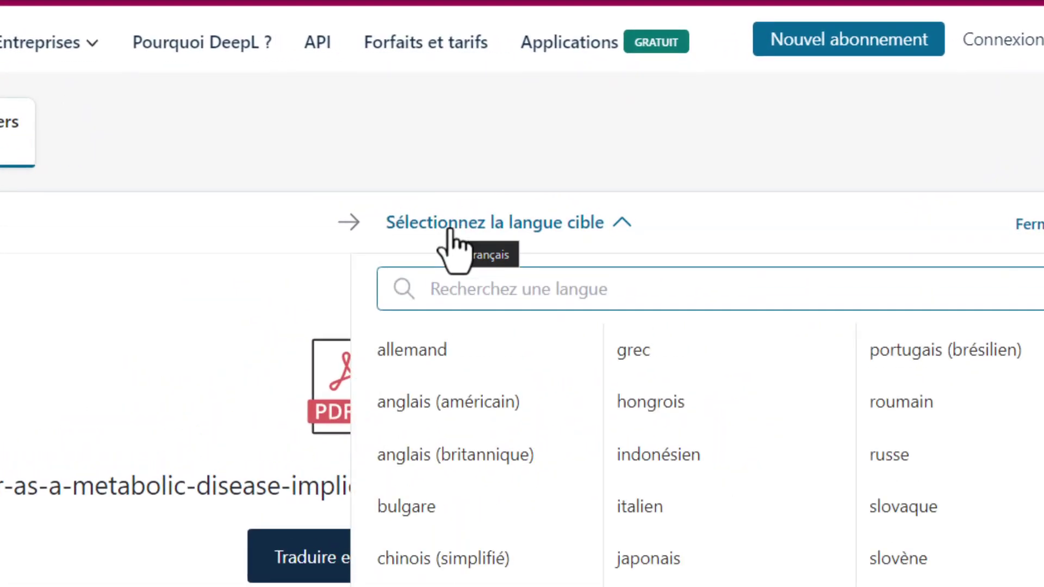
click(451, 245)
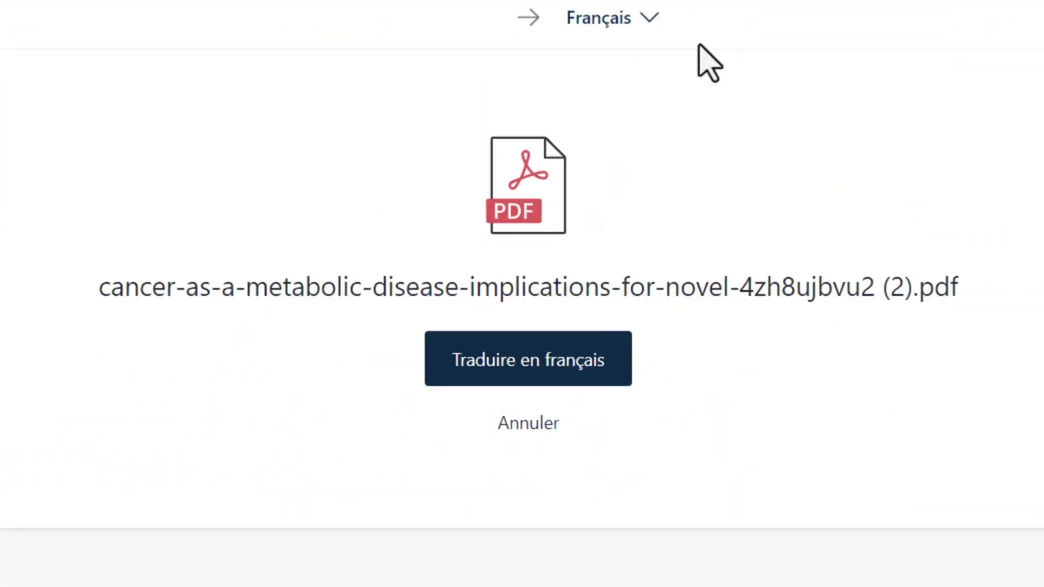
click(567, 366)
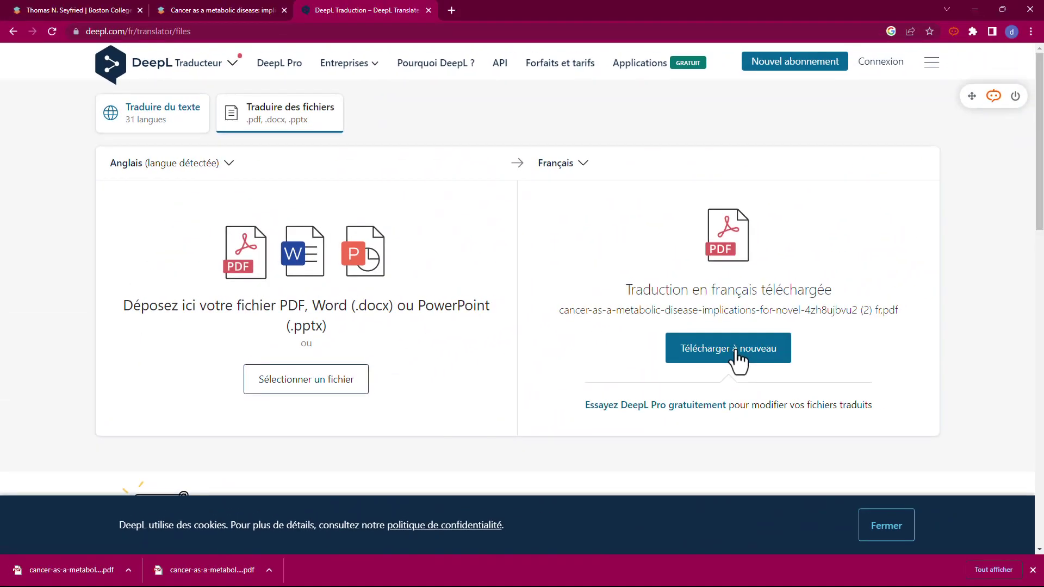
click(739, 358)
click(240, 571)
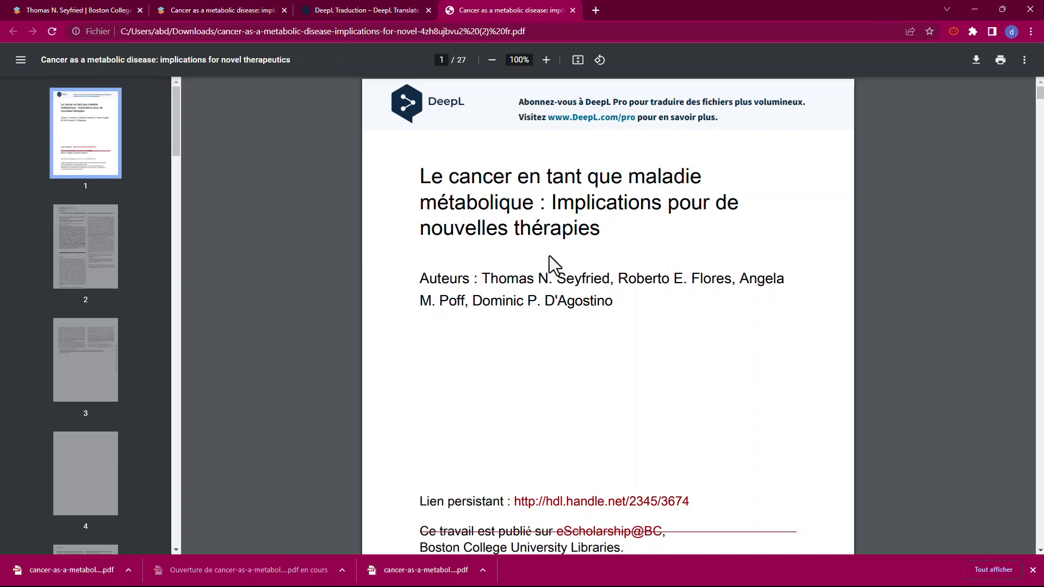
Enlarge the translated PDF to 175% and look through its abstract and introduction.
scroll(661, 366, down, 7)
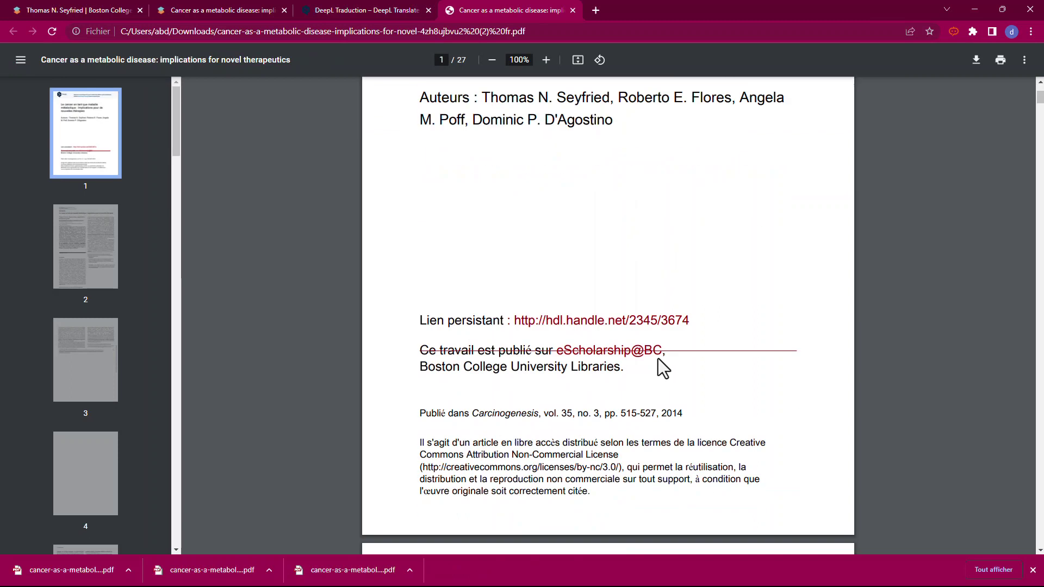
click(546, 60)
click(546, 60)
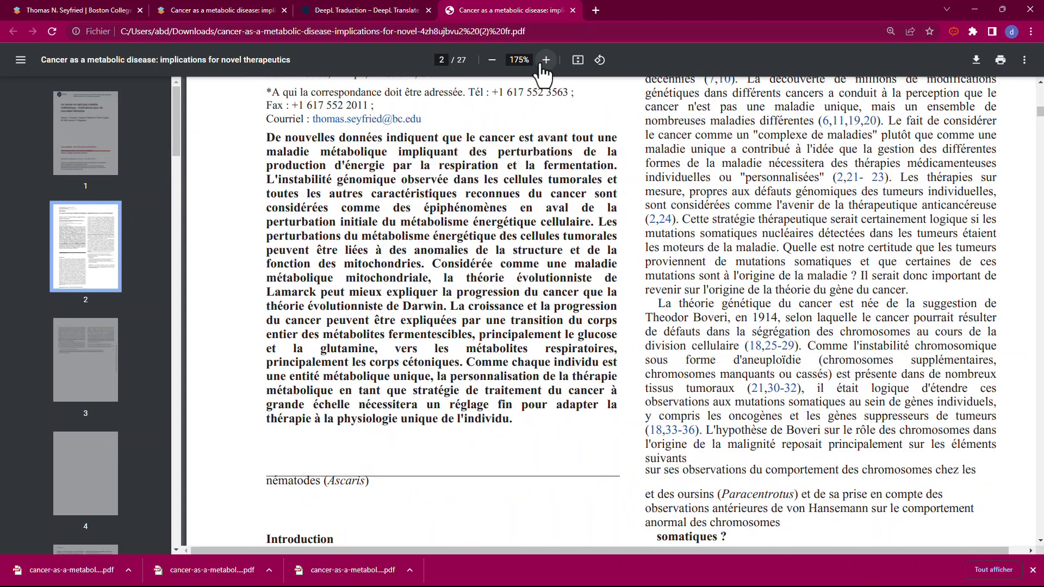
scroll(803, 337, down, 6)
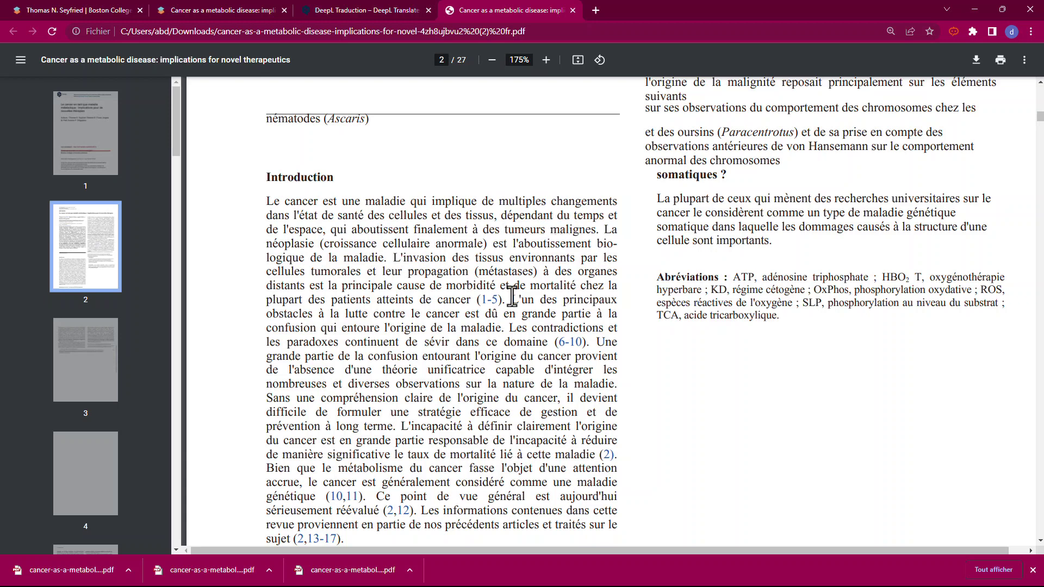
scroll(512, 296, down, 7)
scroll(518, 327, down, 4)
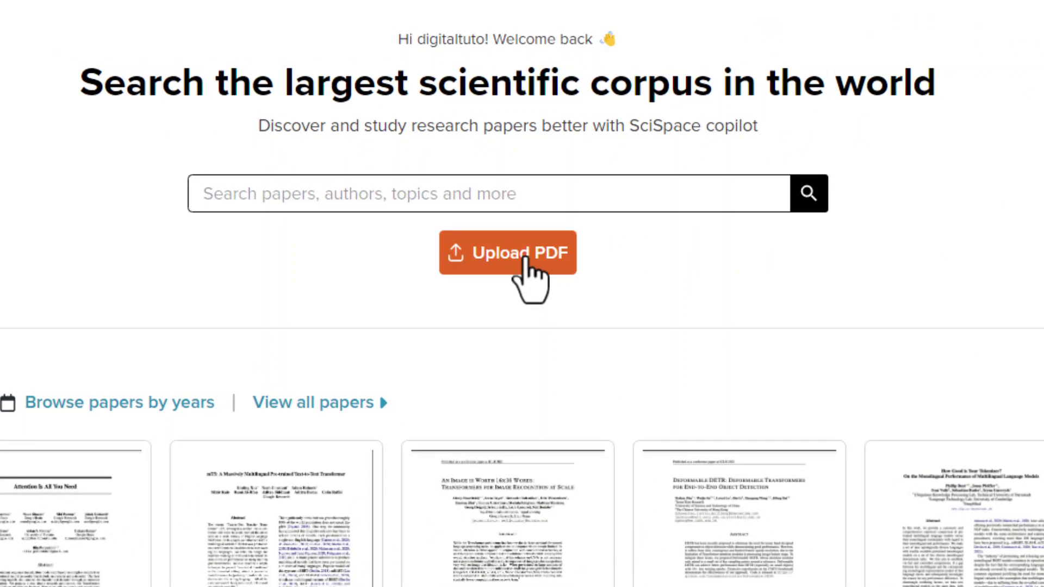
Switch to SciSpace and upload the French translation of the cancer paper to the library as a PDF.
click(524, 258)
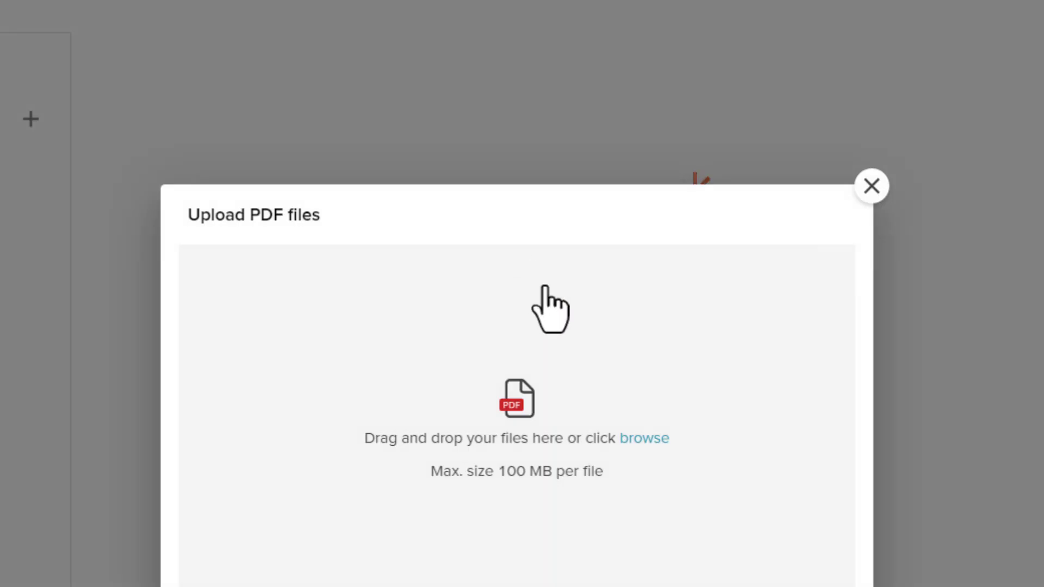
click(535, 298)
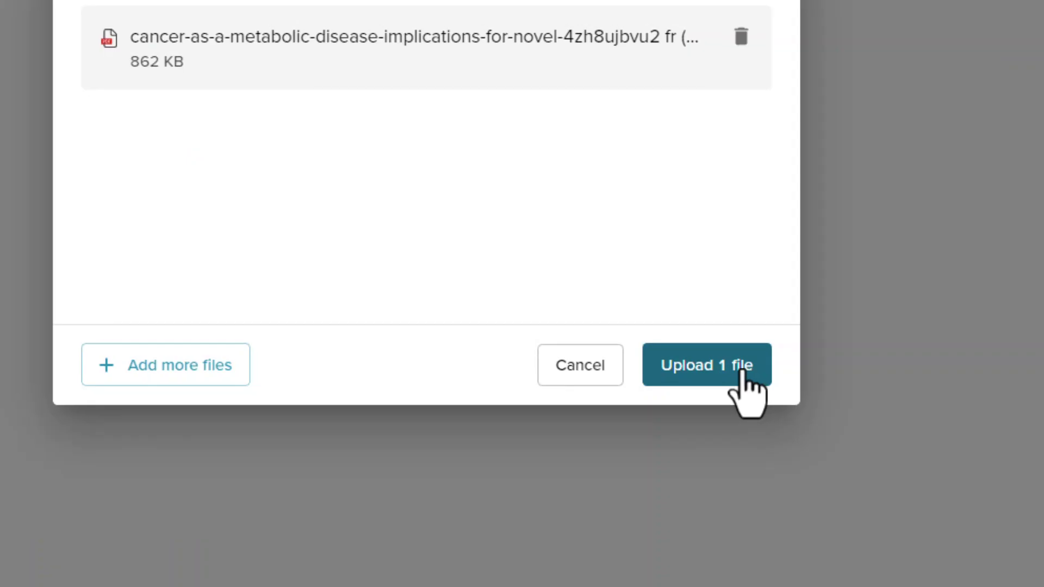
click(742, 372)
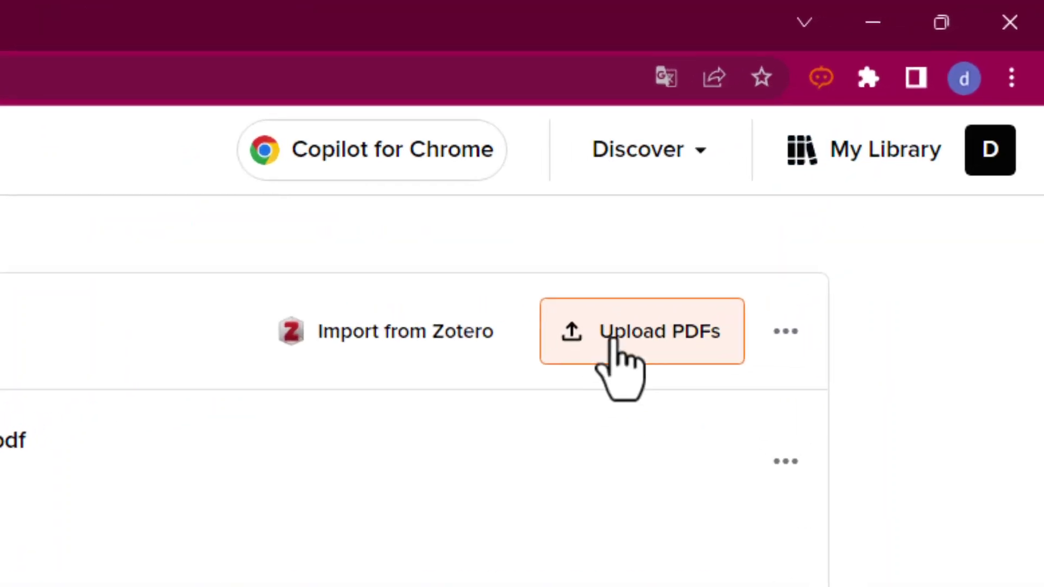
Start a PDF upload to the oncologie collection and browse the computer for the file.
click(614, 338)
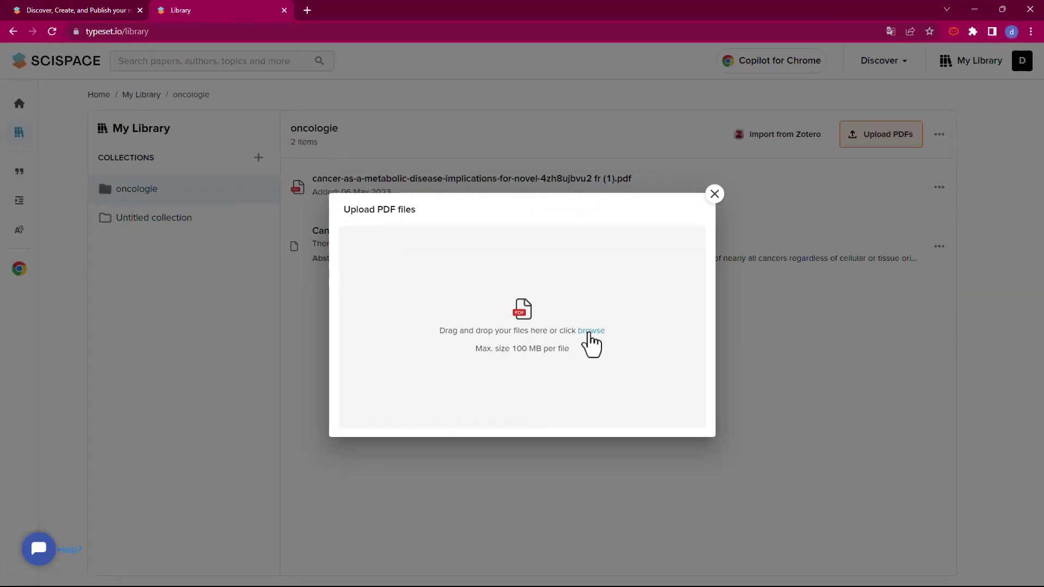
click(589, 334)
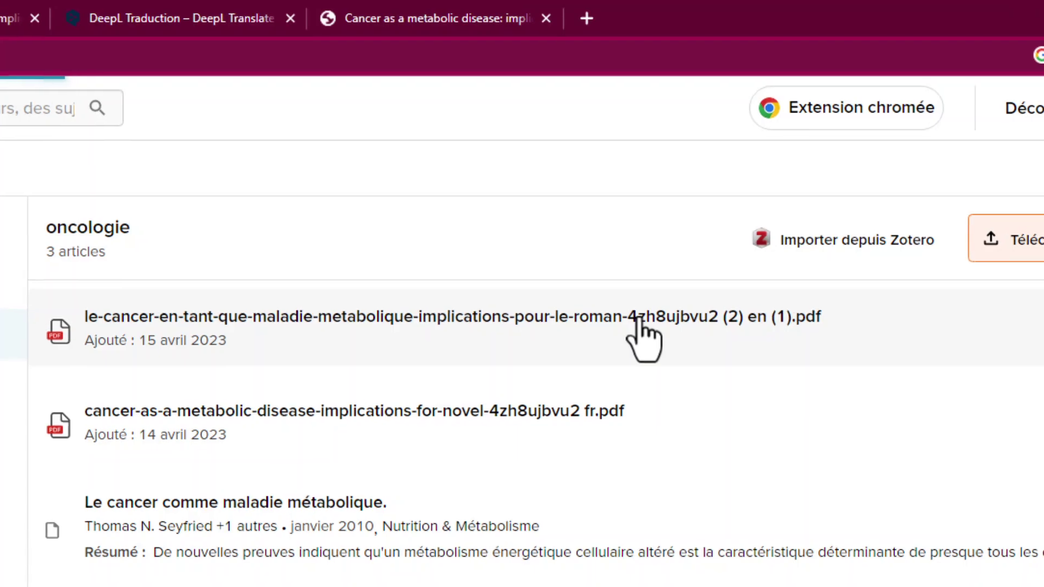
Open the French translation of the cancer paper from the oncologie collection and look through its opening pages.
click(641, 337)
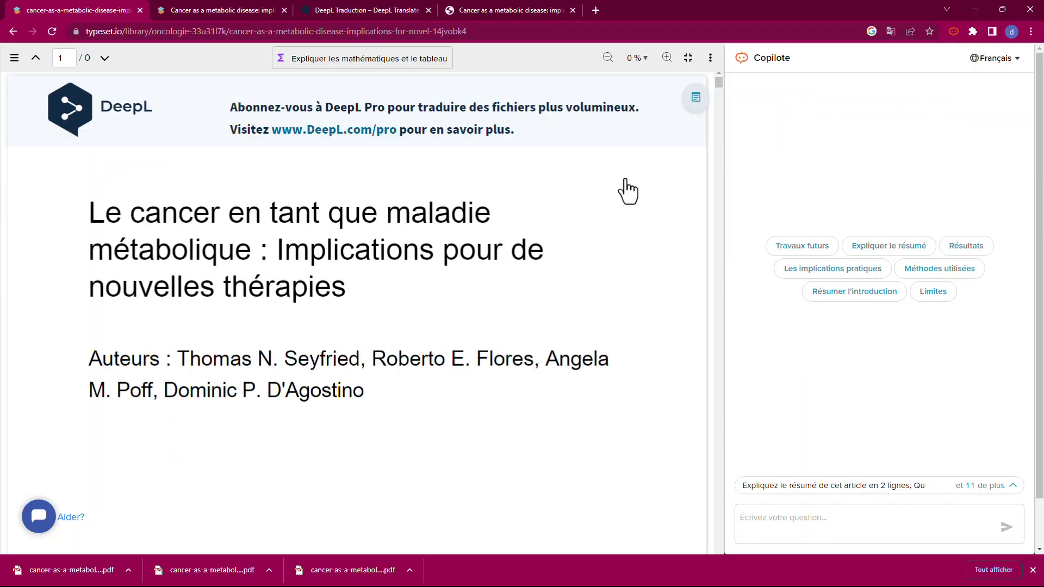
scroll(449, 321, down, 8)
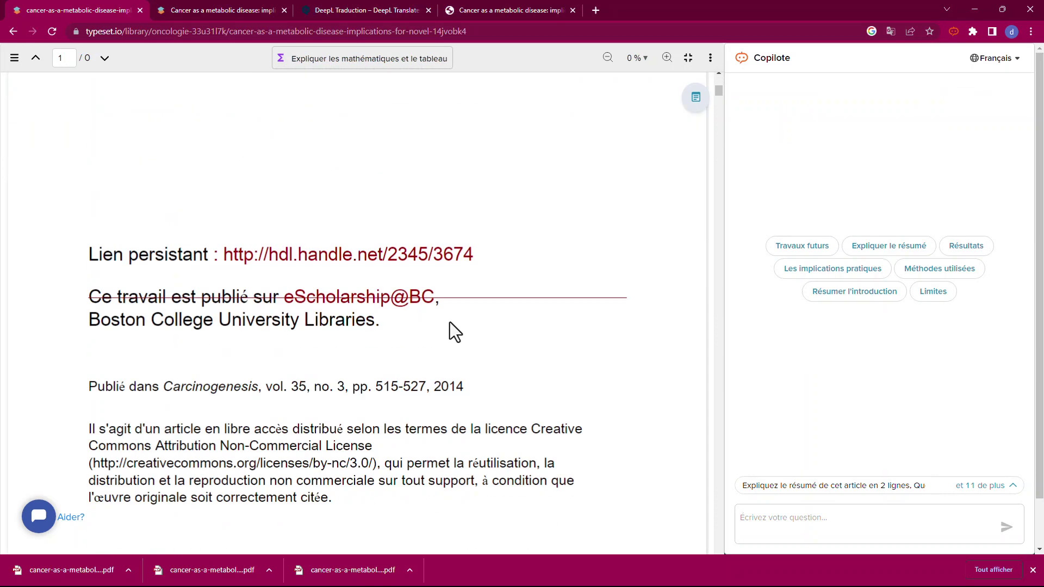
scroll(449, 321, down, 8)
scroll(449, 329, down, 7)
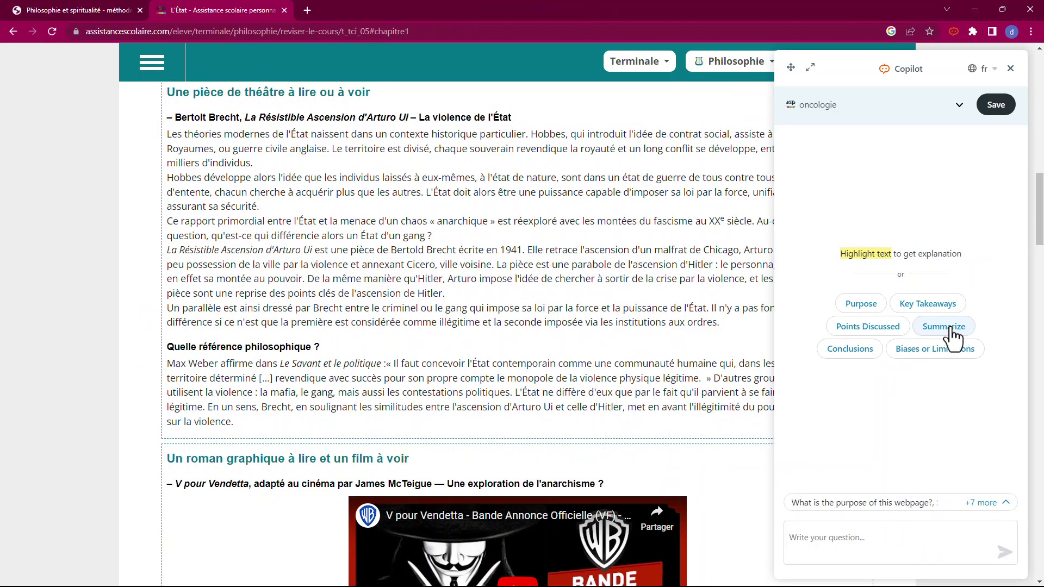
Have the Copilot extension summarize the contents of the assistancescolaire.com page about L'État.
click(952, 328)
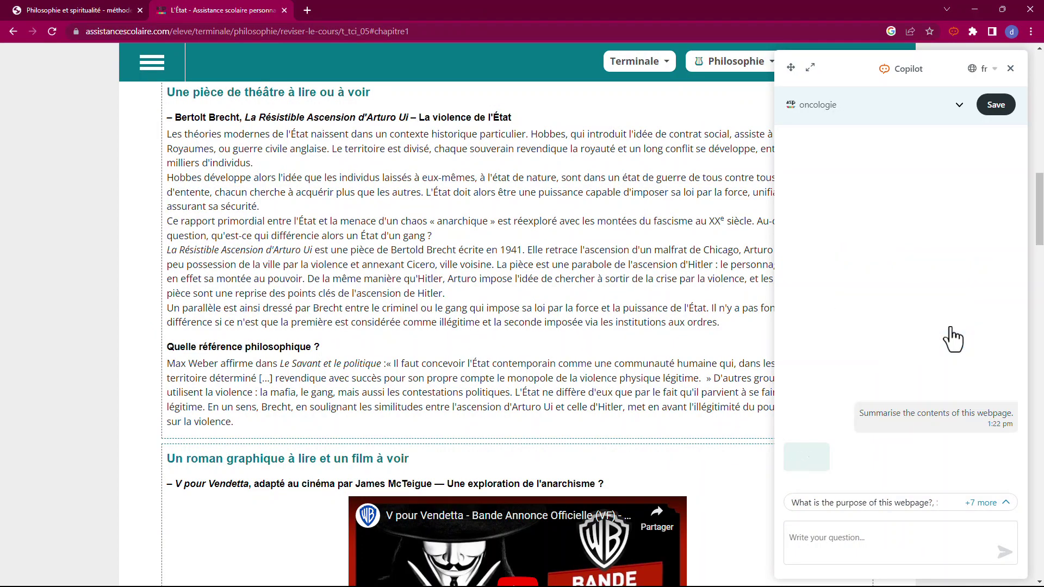